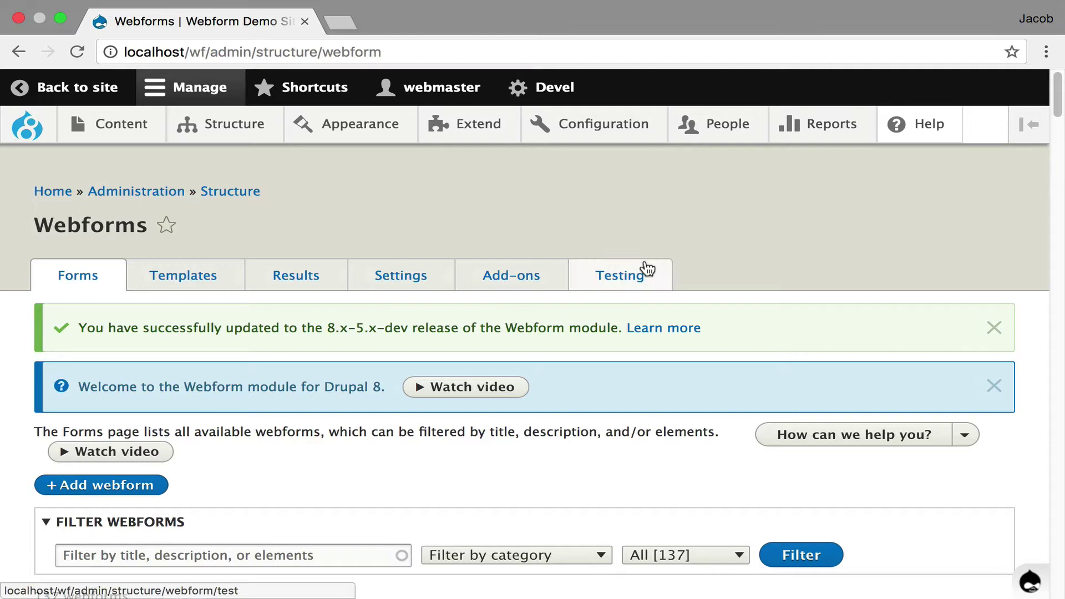
Send a test message through the Contact webform's Test form.
{"action": "scroll", "coordinate": [641, 268], "scroll_direction": "down", "scroll_amount": 10}
{"action": "scroll", "coordinate": [275, 267], "scroll_direction": "up", "scroll_amount": 10}
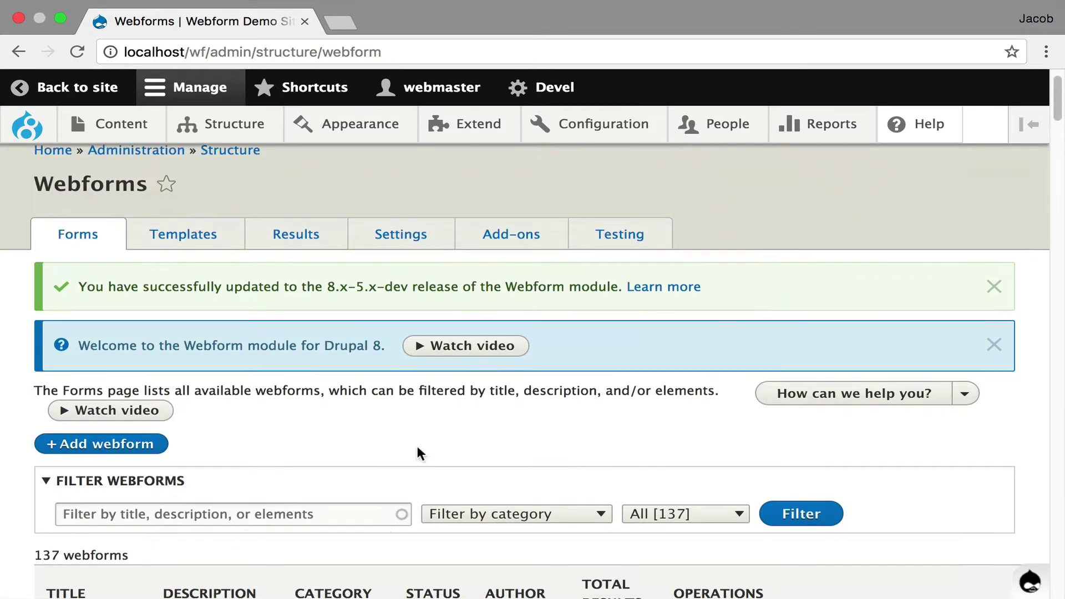
{"action": "scroll", "coordinate": [388, 454], "scroll_direction": "down", "scroll_amount": 2}
{"action": "left_click", "coordinate": [72, 551]}
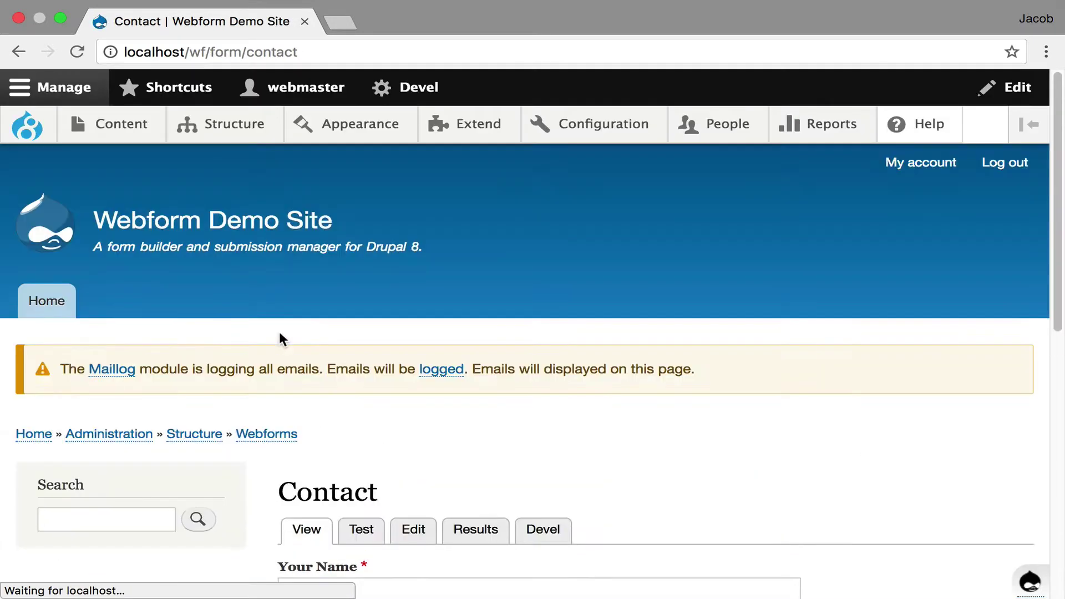
{"action": "scroll", "coordinate": [280, 337], "scroll_direction": "down", "scroll_amount": 4}
{"action": "left_click", "coordinate": [359, 297]}
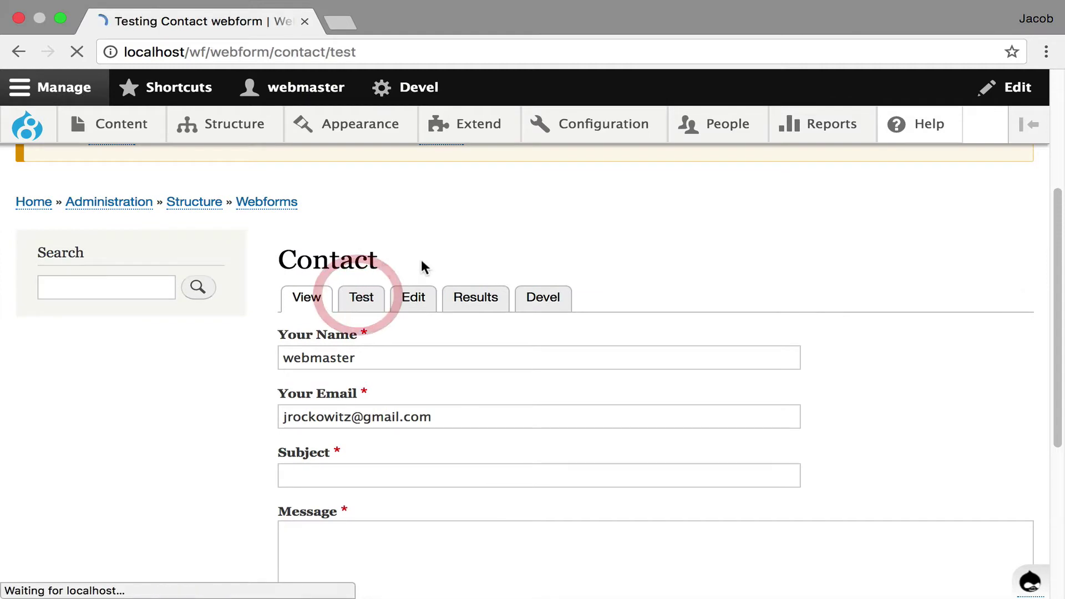
{"action": "scroll", "coordinate": [425, 256], "scroll_direction": "down", "scroll_amount": 5}
{"action": "left_click", "coordinate": [367, 546]}
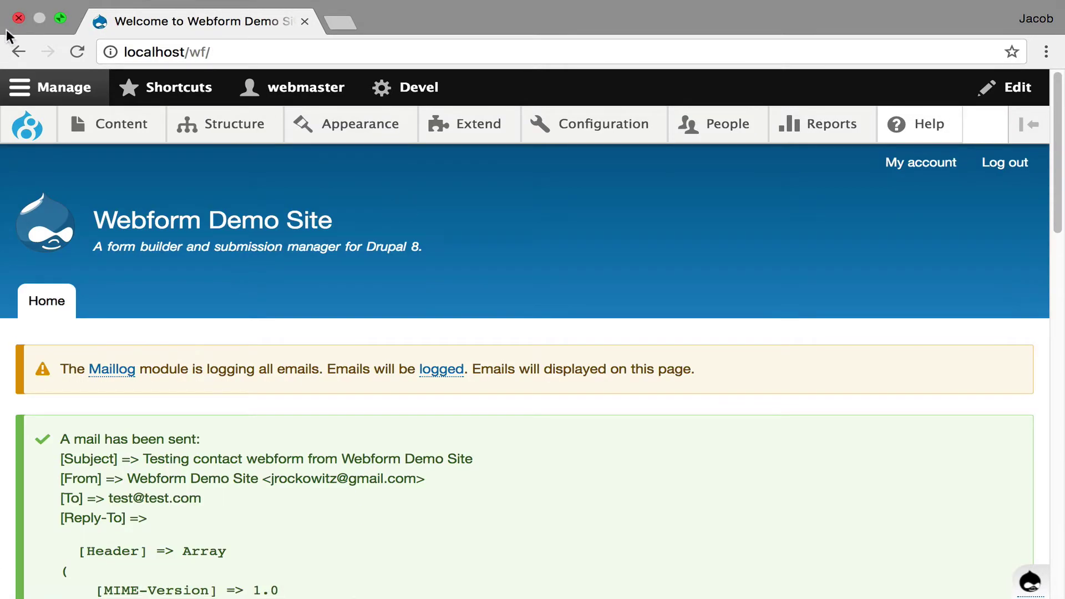
Go back and open the Contact webform for editing.
{"action": "left_click", "coordinate": [17, 51]}
{"action": "scroll", "coordinate": [528, 361], "scroll_direction": "up", "scroll_amount": 10}
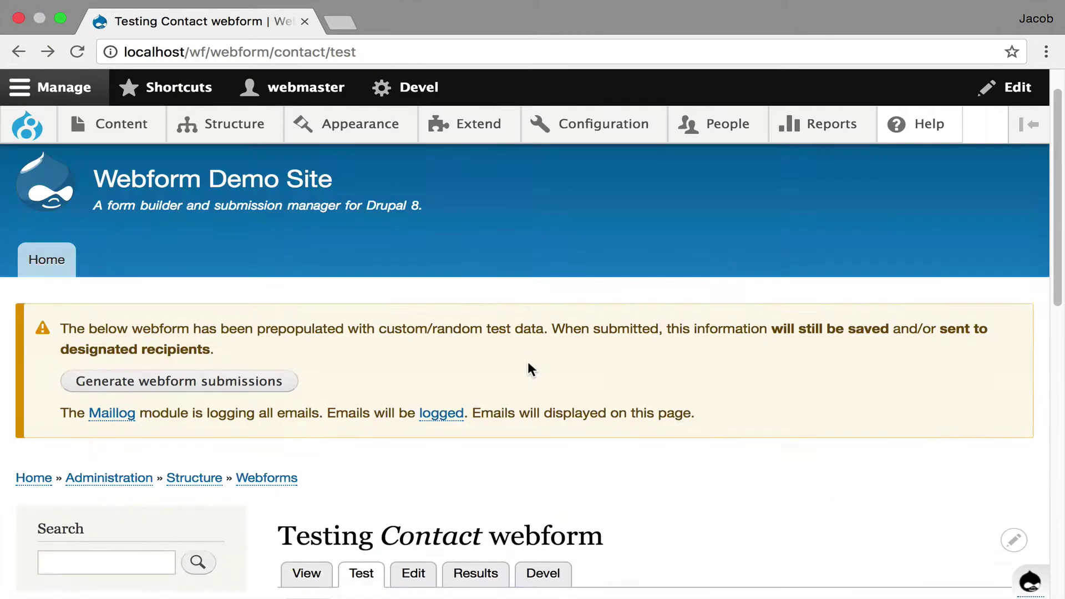
{"action": "scroll", "coordinate": [528, 363], "scroll_direction": "down", "scroll_amount": 5}
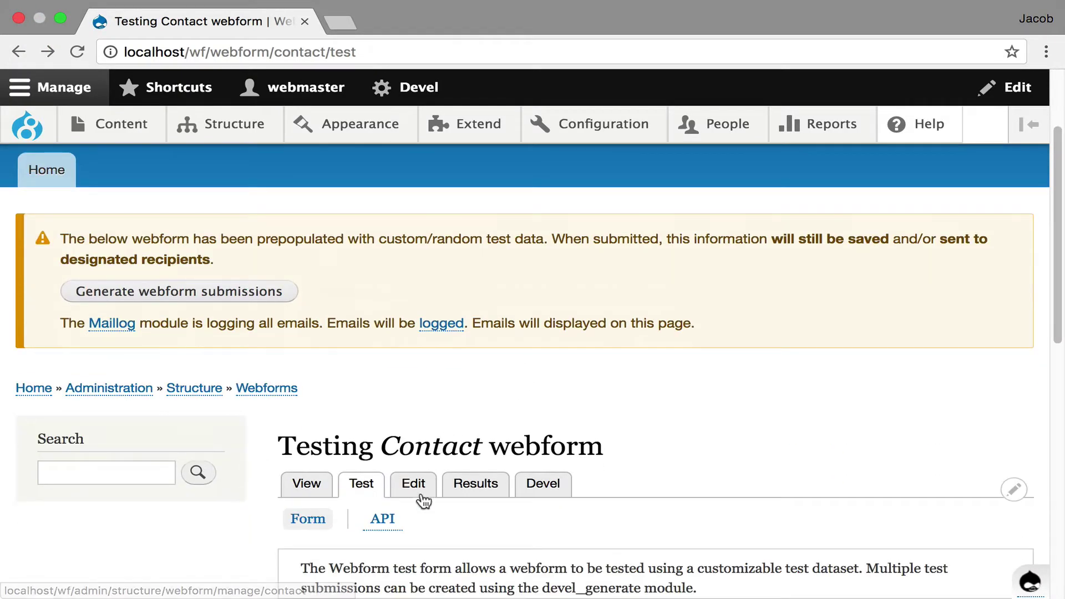
{"action": "left_click", "coordinate": [418, 489]}
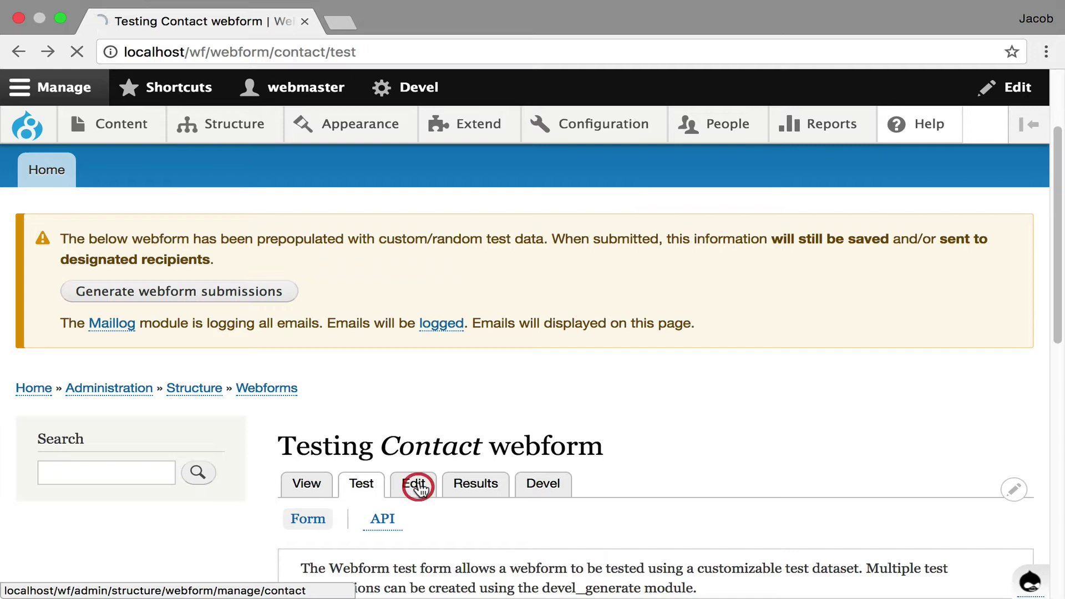
Enable Use Ajax in the Contact webform's settings.
{"action": "left_click", "coordinate": [359, 324]}
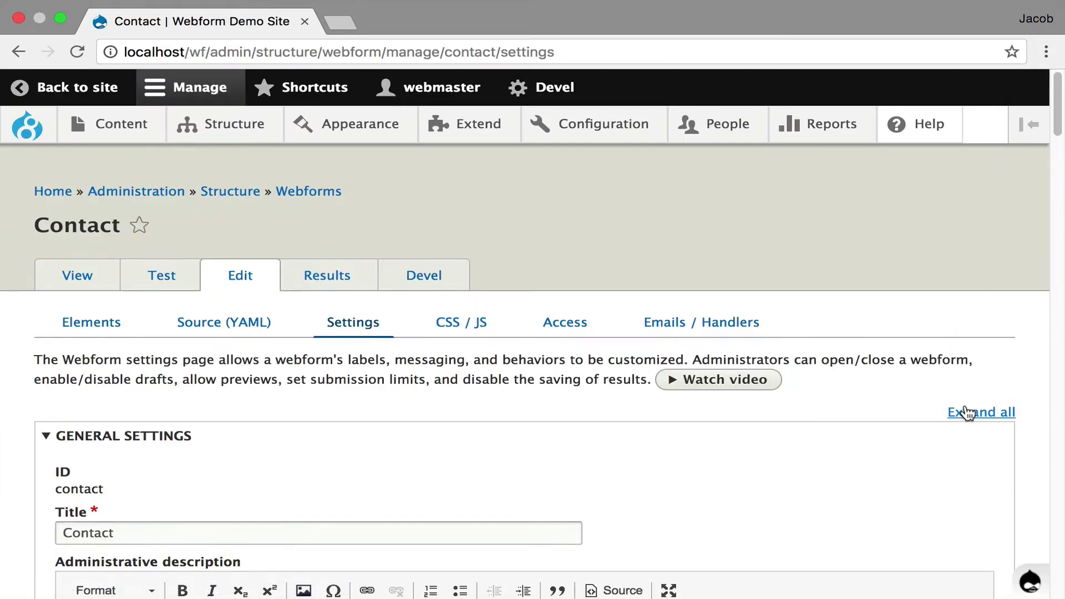
{"action": "left_click", "coordinate": [967, 408]}
{"action": "left_click", "coordinate": [968, 410]}
{"action": "scroll", "coordinate": [886, 338], "scroll_direction": "down", "scroll_amount": 9}
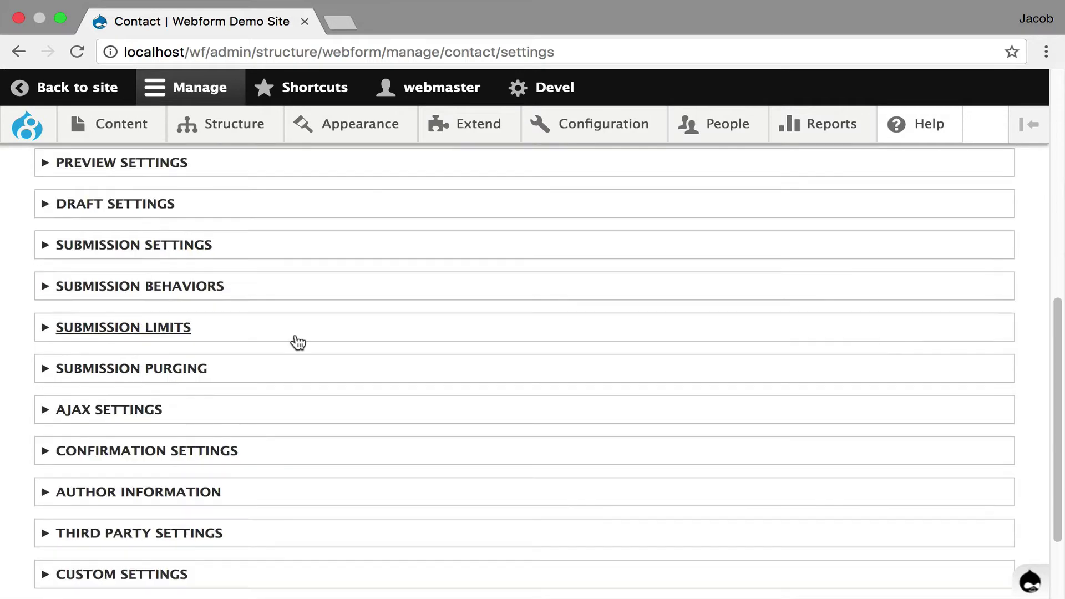
{"action": "left_click", "coordinate": [174, 411]}
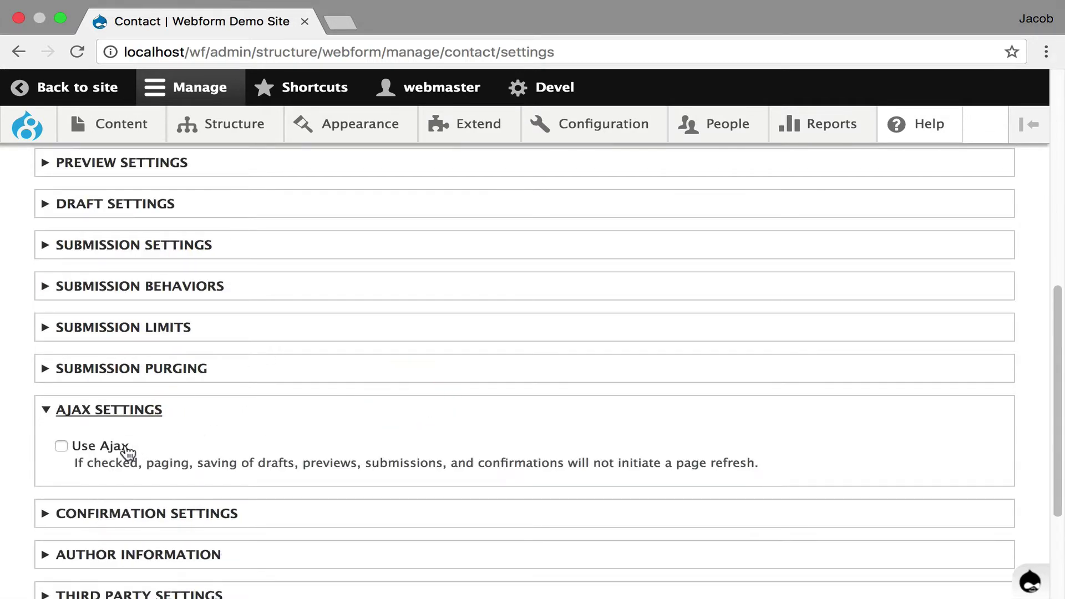
{"action": "left_click", "coordinate": [102, 447]}
Set the confirmation type to Inline, keeping Ajax enabled.
{"action": "scroll", "coordinate": [325, 372], "scroll_direction": "down", "scroll_amount": 3}
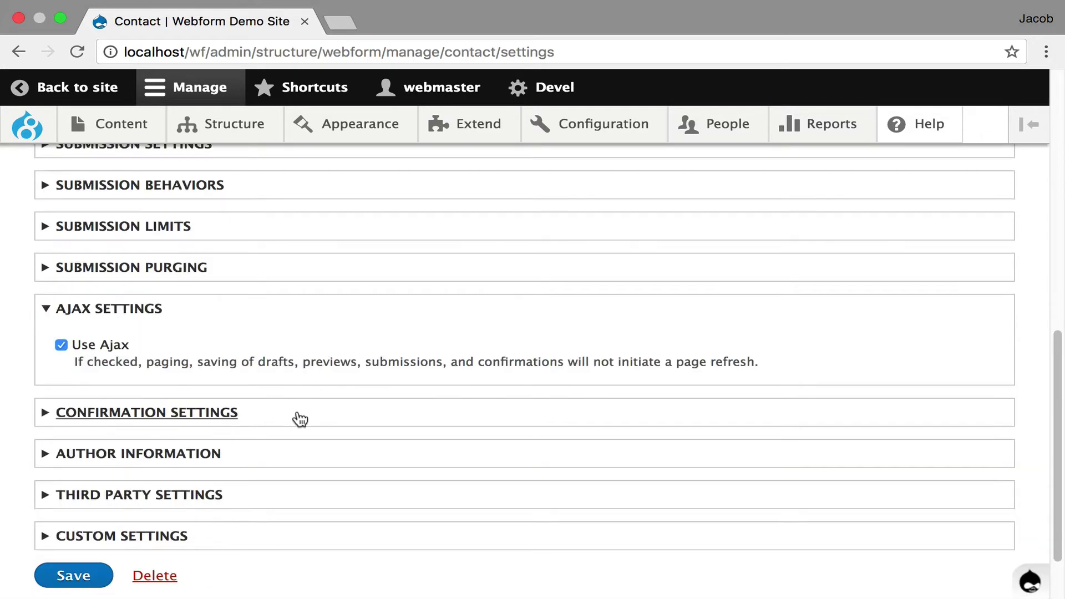
{"action": "left_click", "coordinate": [297, 412]}
{"action": "scroll", "coordinate": [320, 356], "scroll_direction": "down", "scroll_amount": 2}
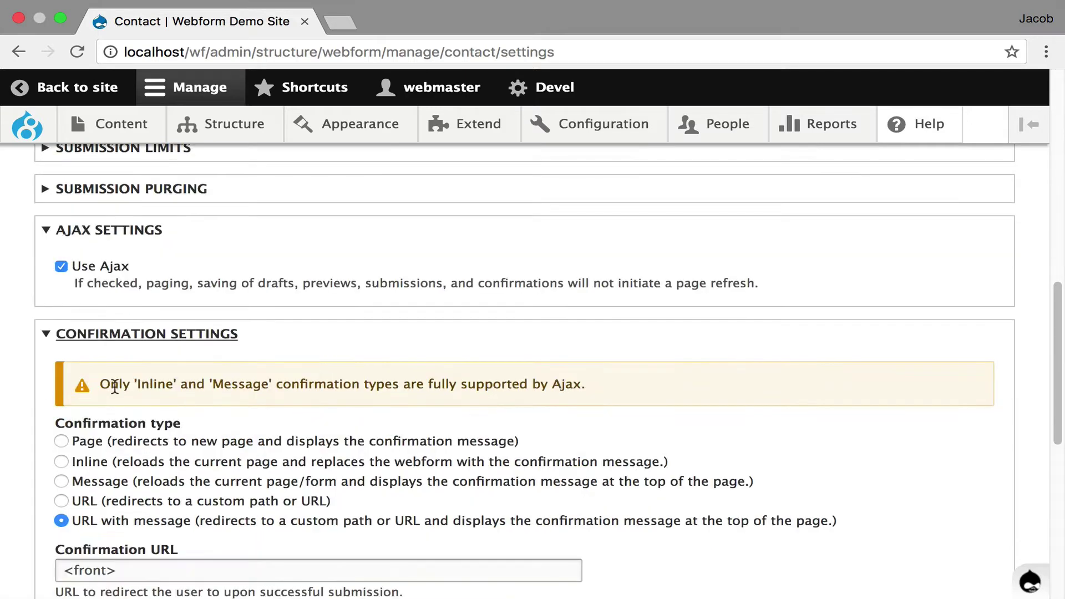
{"action": "double_click", "coordinate": [88, 268]}
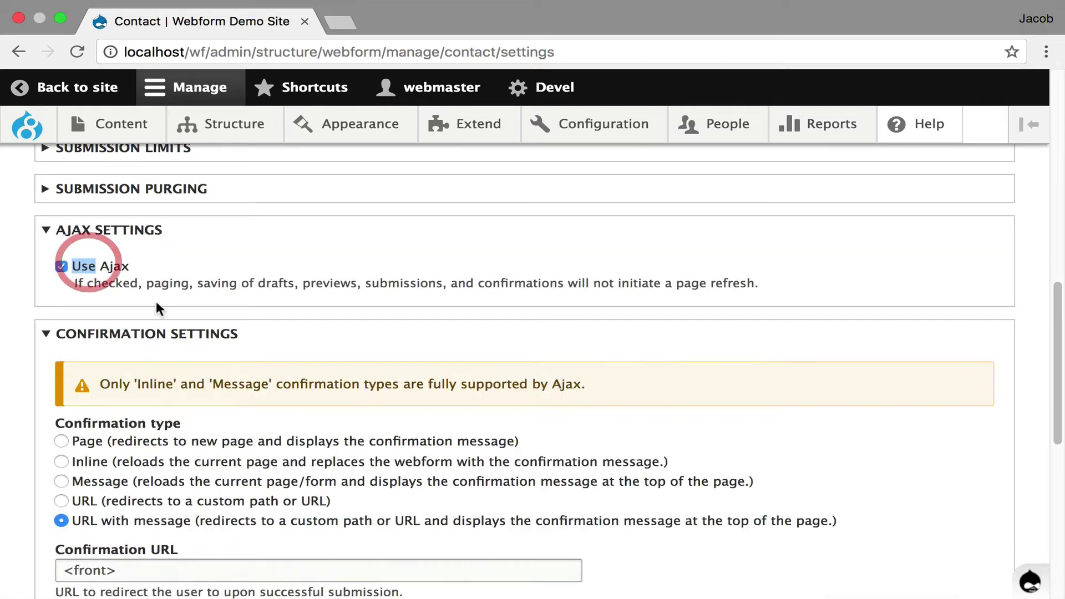
{"action": "left_click", "coordinate": [61, 461]}
Set Enable preview page to Optional and save the settings.
{"action": "scroll", "coordinate": [428, 423], "scroll_direction": "down", "scroll_amount": 4}
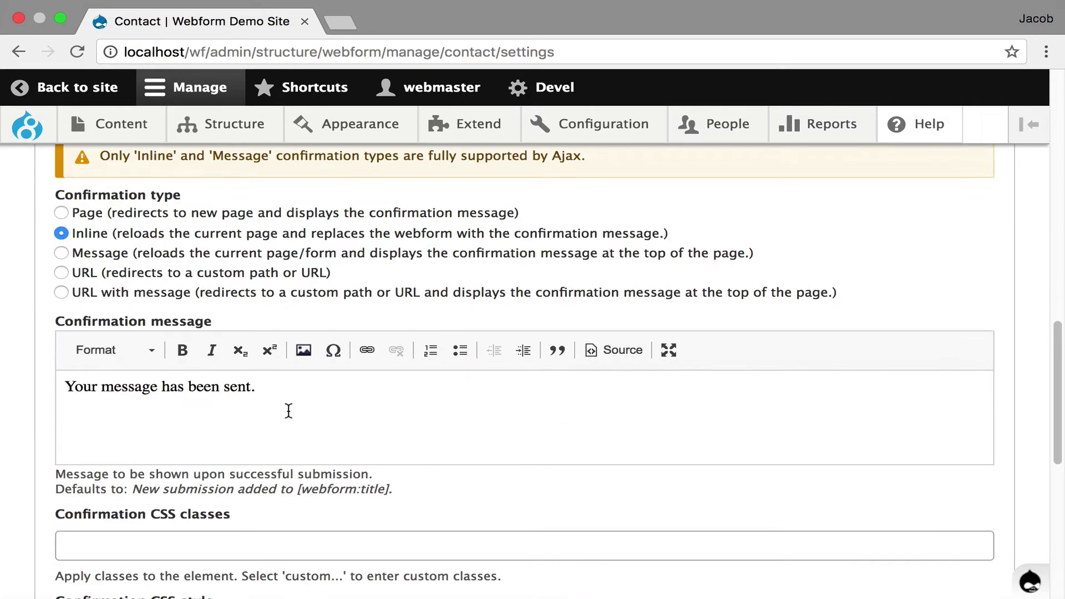
{"action": "scroll", "coordinate": [289, 410], "scroll_direction": "down", "scroll_amount": 4}
{"action": "scroll", "coordinate": [288, 411], "scroll_direction": "down", "scroll_amount": 4}
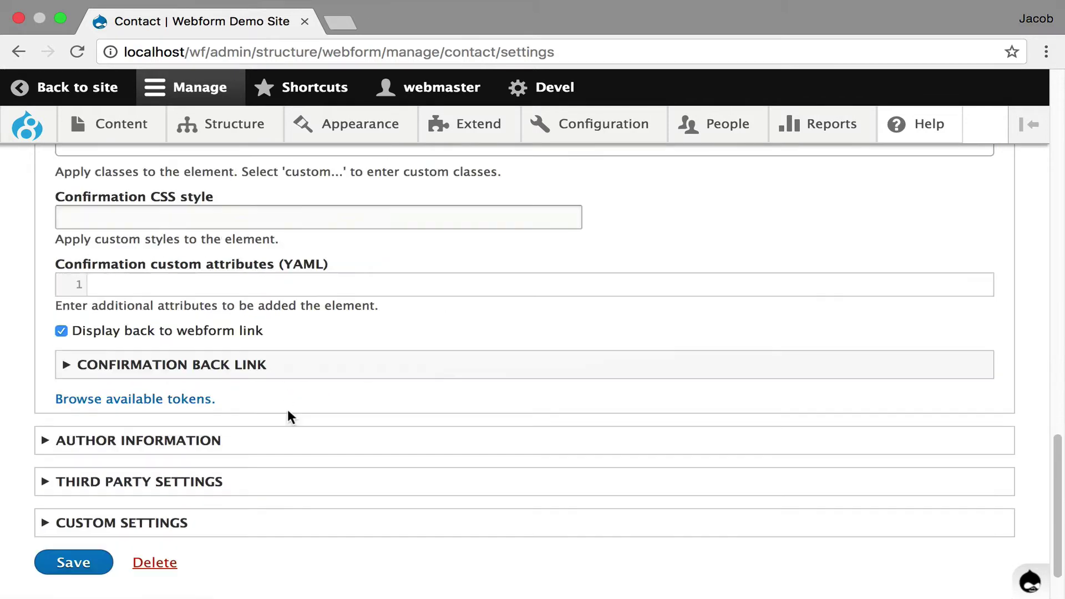
{"action": "scroll", "coordinate": [288, 411], "scroll_direction": "up", "scroll_amount": 15}
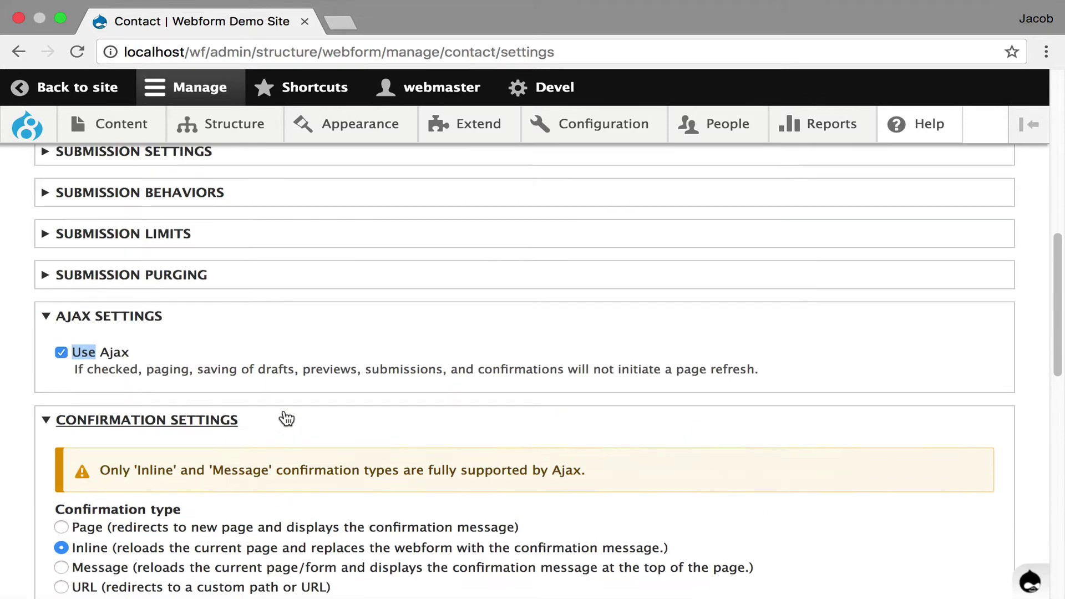
{"action": "scroll", "coordinate": [287, 419], "scroll_direction": "up", "scroll_amount": 5}
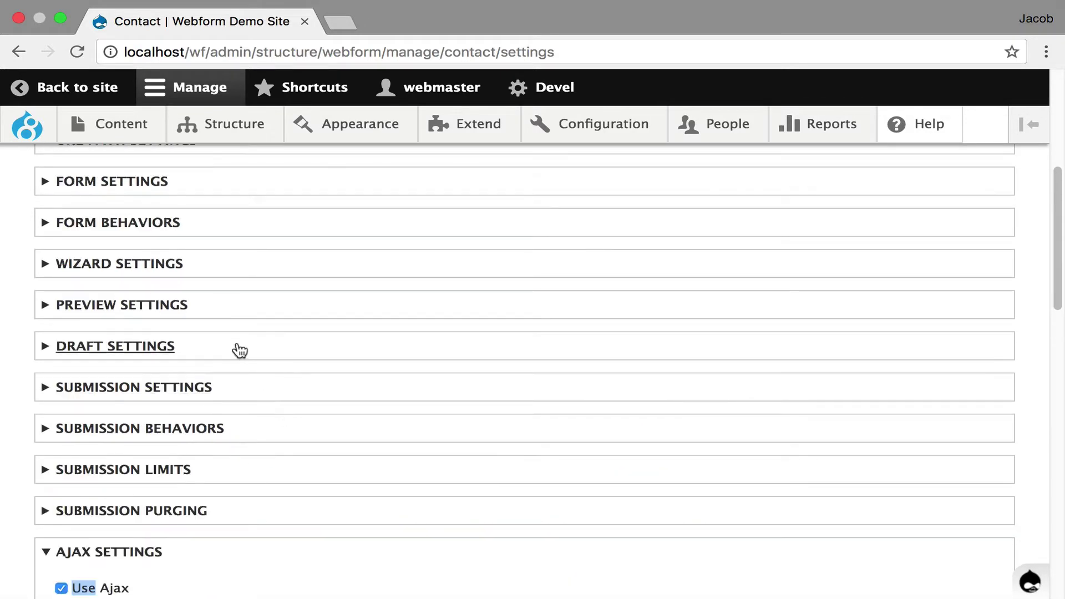
{"action": "left_click", "coordinate": [243, 309]}
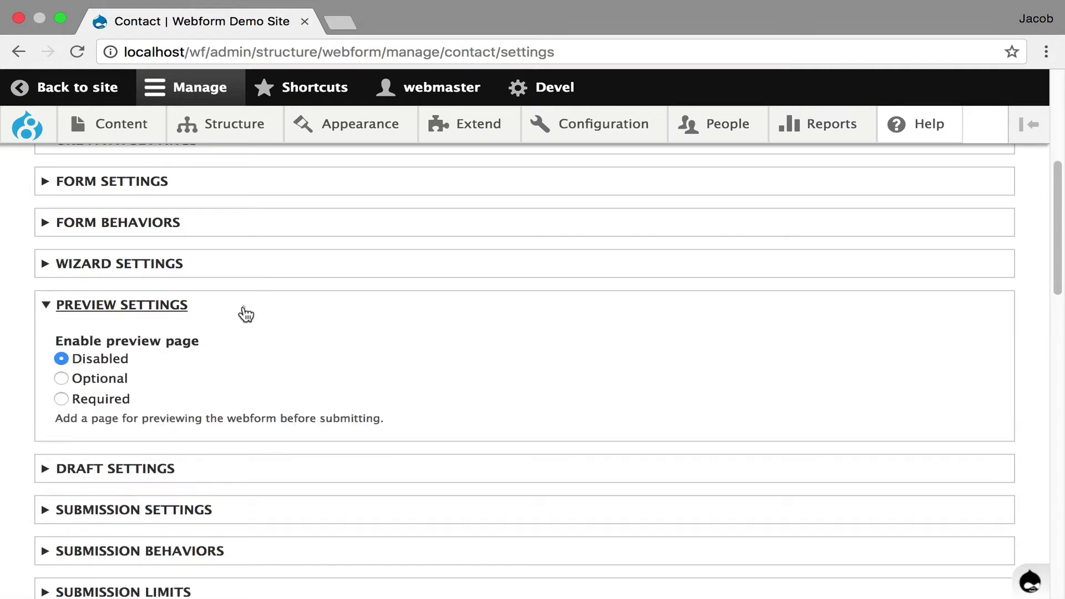
{"action": "left_click", "coordinate": [84, 383]}
{"action": "scroll", "coordinate": [298, 368], "scroll_direction": "down", "scroll_amount": 15}
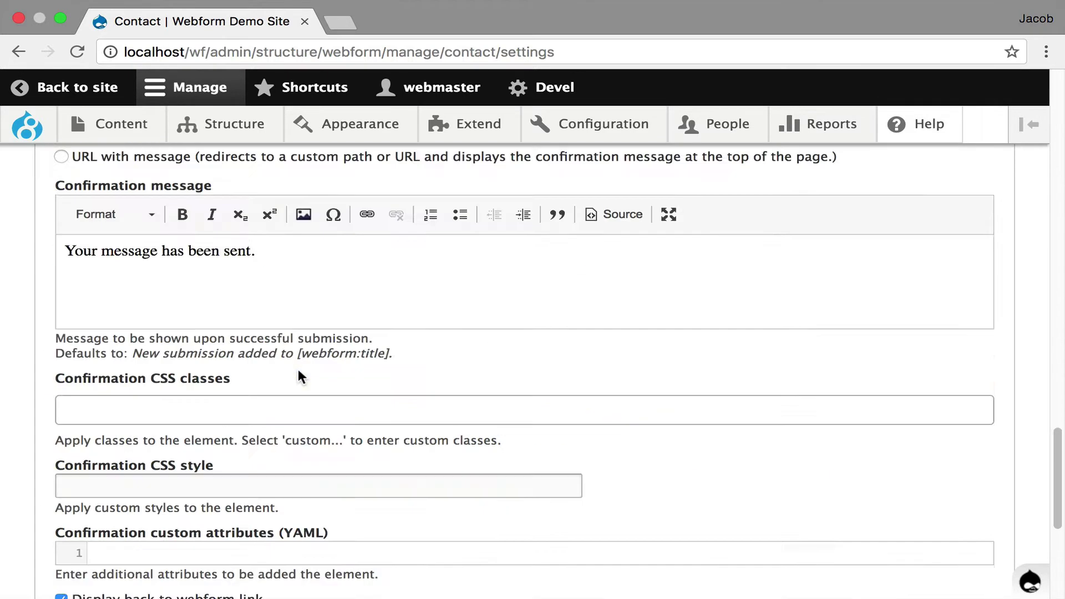
{"action": "left_click", "coordinate": [67, 500]}
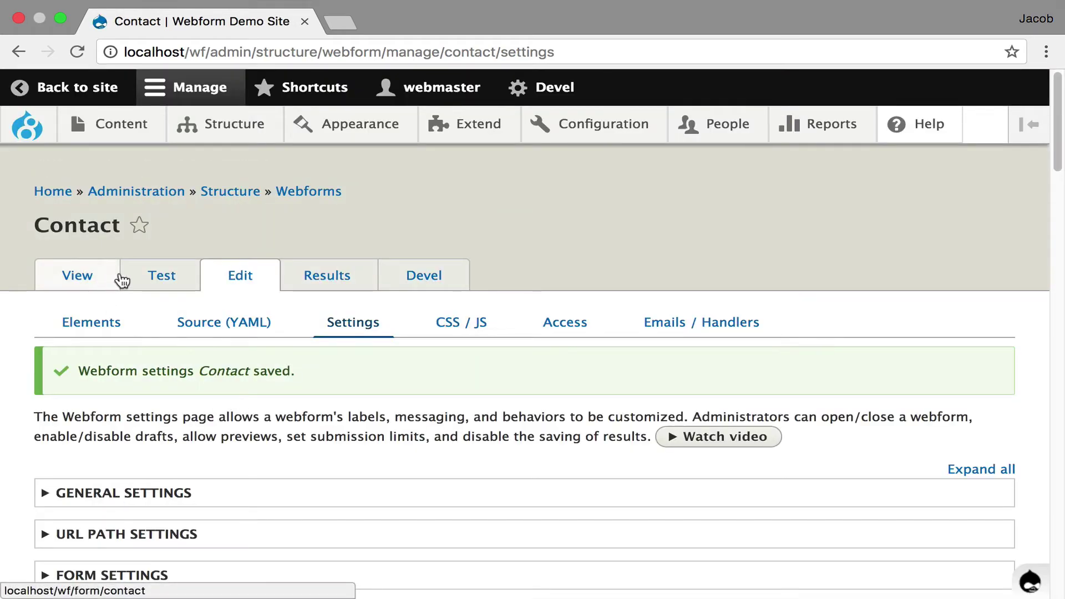
Test the Contact form by previewing, then sending, and check the 'Your message has been sent' confirmation.
{"action": "left_click", "coordinate": [136, 276]}
{"action": "scroll", "coordinate": [551, 272], "scroll_direction": "down", "scroll_amount": 5}
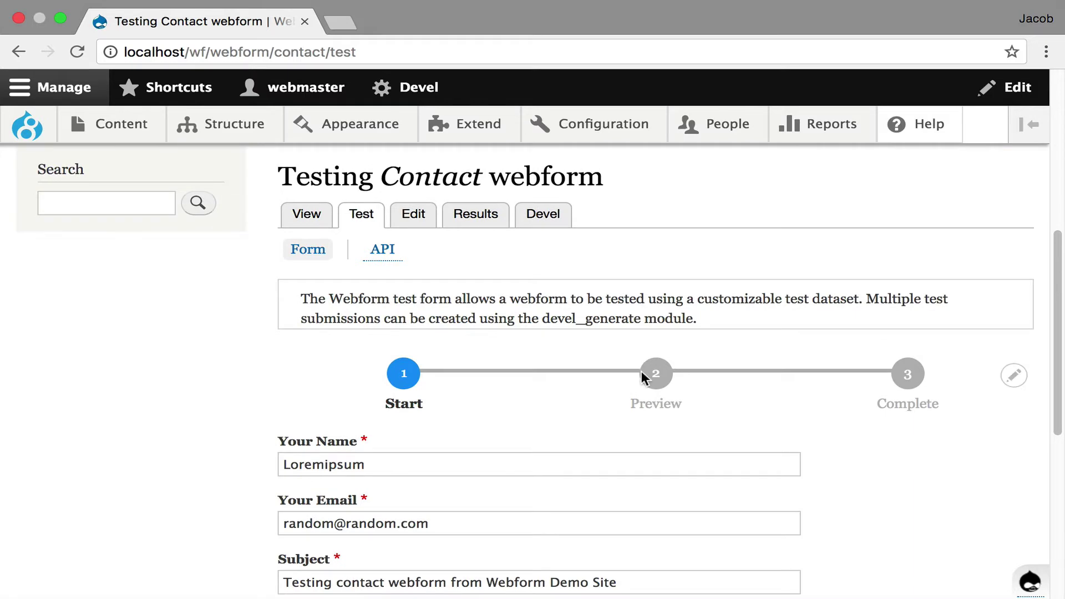
{"action": "scroll", "coordinate": [517, 366], "scroll_direction": "down", "scroll_amount": 7}
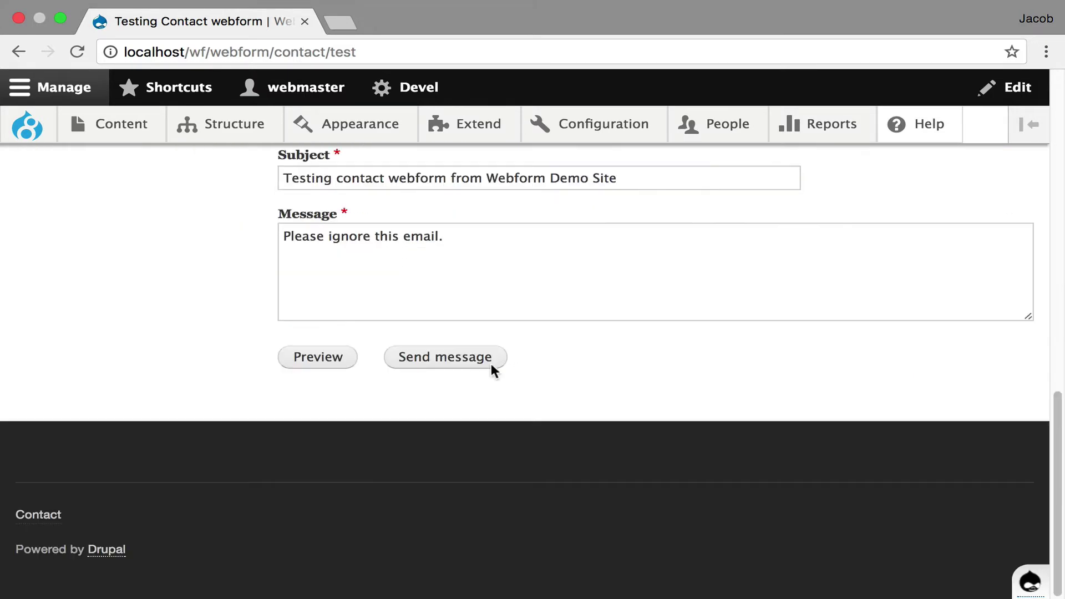
{"action": "left_click", "coordinate": [337, 359]}
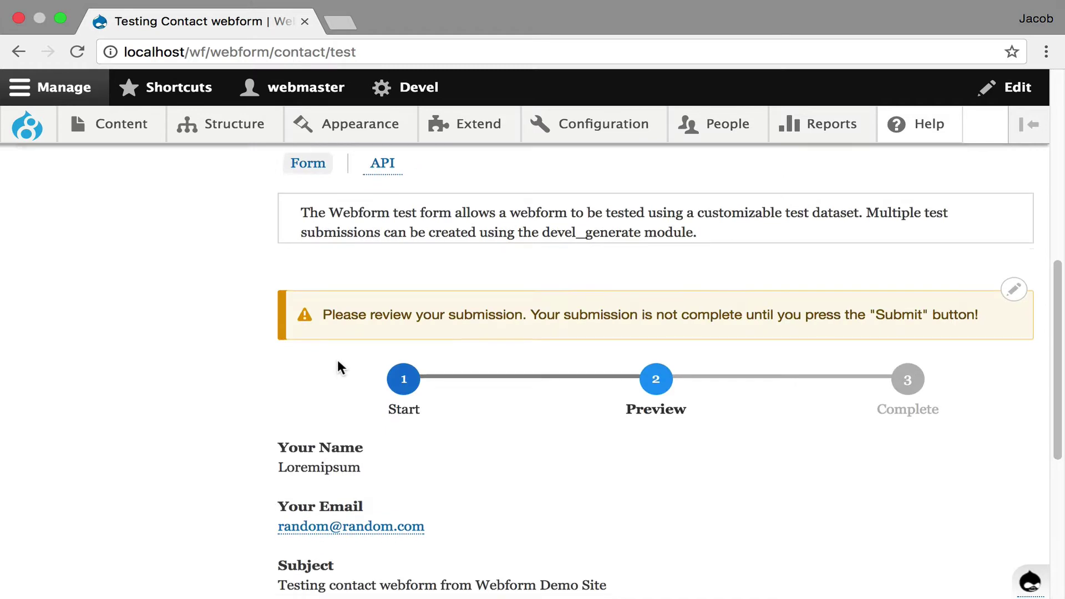
{"action": "scroll", "coordinate": [337, 368], "scroll_direction": "down", "scroll_amount": 5}
{"action": "left_click", "coordinate": [443, 413]}
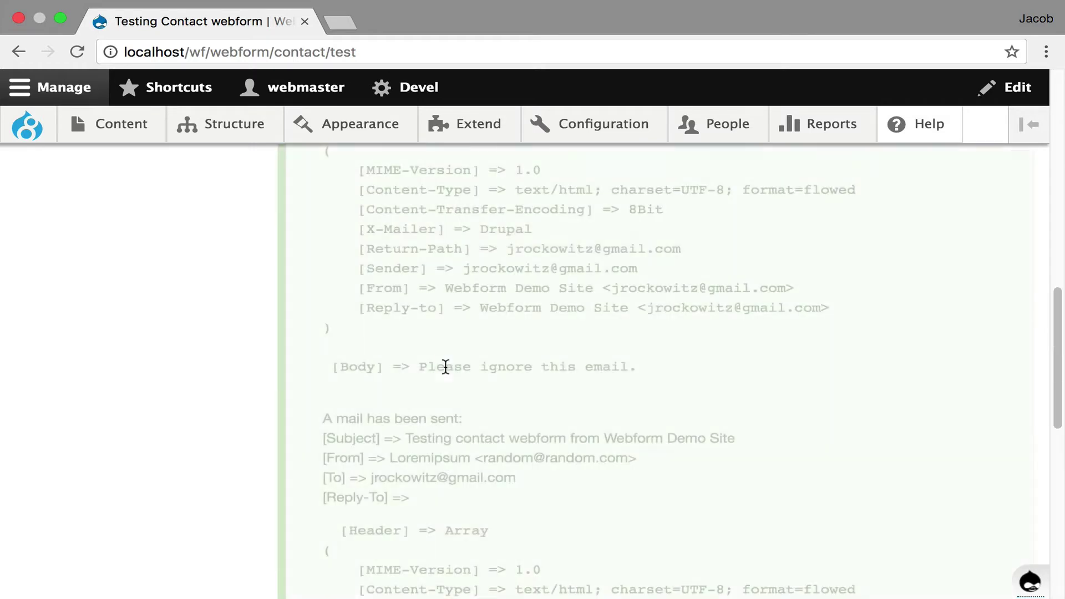
{"action": "scroll", "coordinate": [446, 367], "scroll_direction": "down", "scroll_amount": 10}
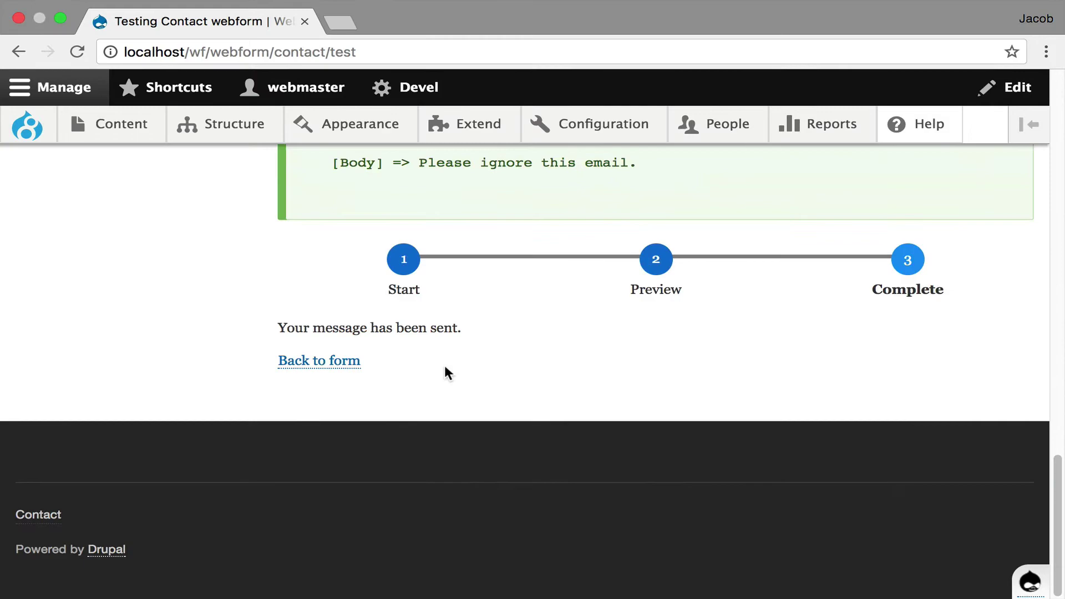
{"action": "scroll", "coordinate": [445, 366], "scroll_direction": "up", "scroll_amount": 10}
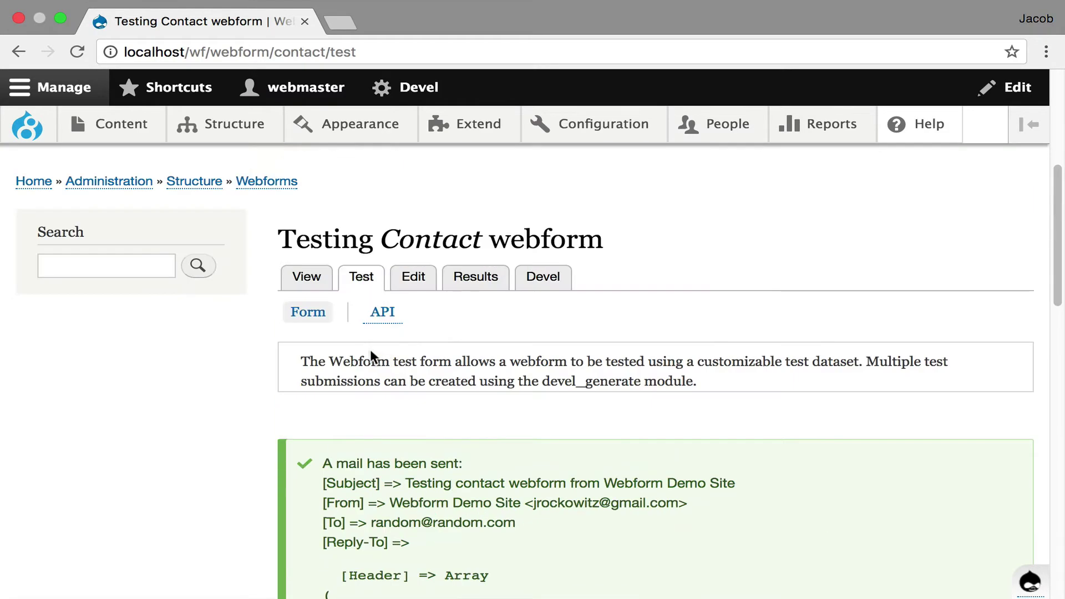
Preview the public Contact form with Subject and Message empty to see the required-field errors.
{"action": "left_click", "coordinate": [307, 277]}
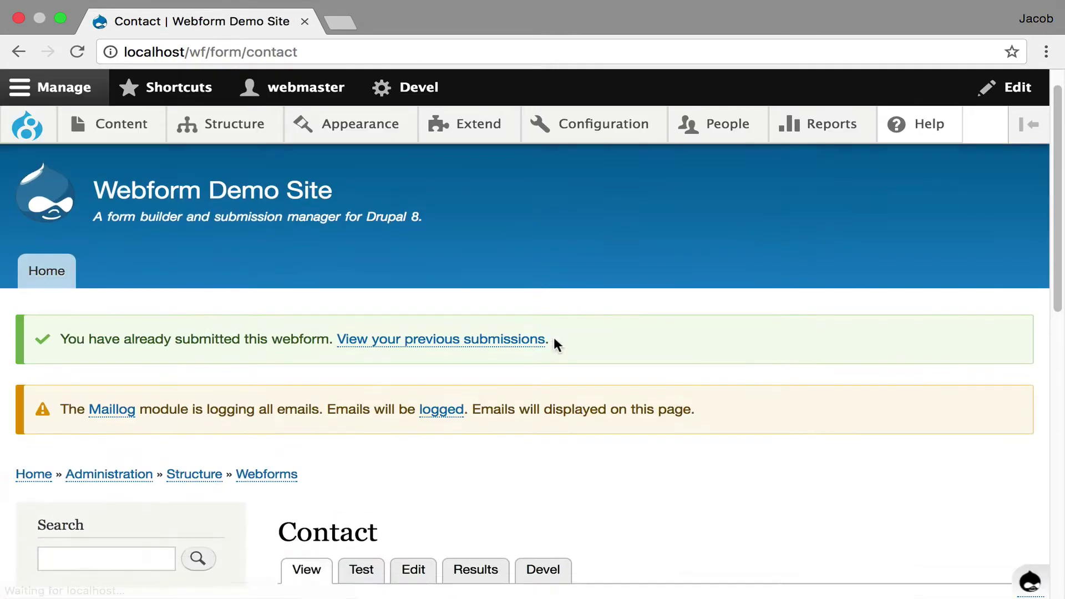
{"action": "scroll", "coordinate": [553, 339], "scroll_direction": "down", "scroll_amount": 7}
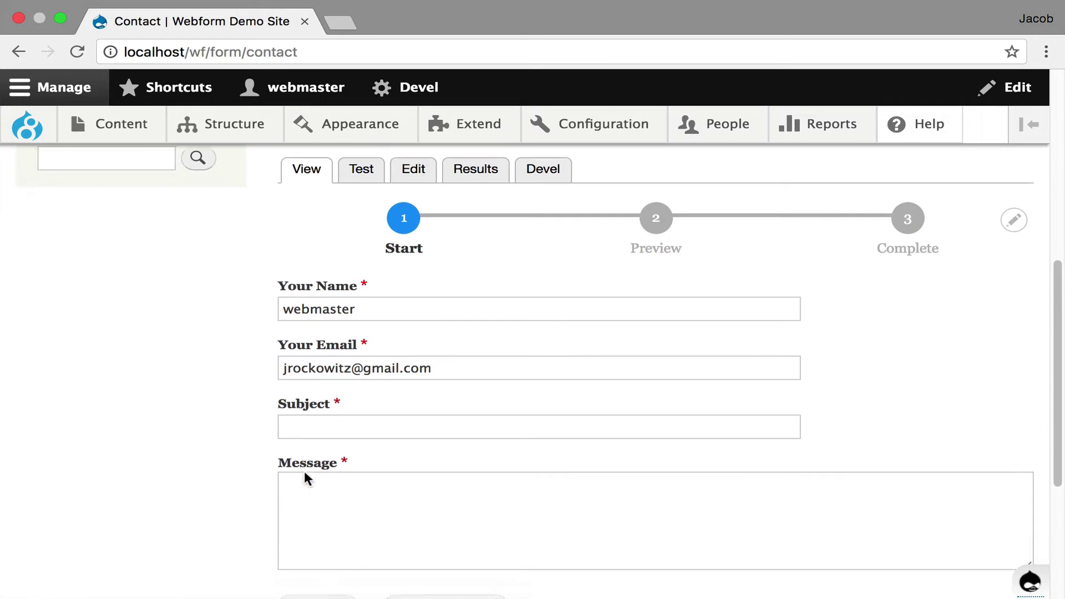
{"action": "scroll", "coordinate": [304, 470], "scroll_direction": "down", "scroll_amount": 2}
{"action": "left_click", "coordinate": [314, 493]}
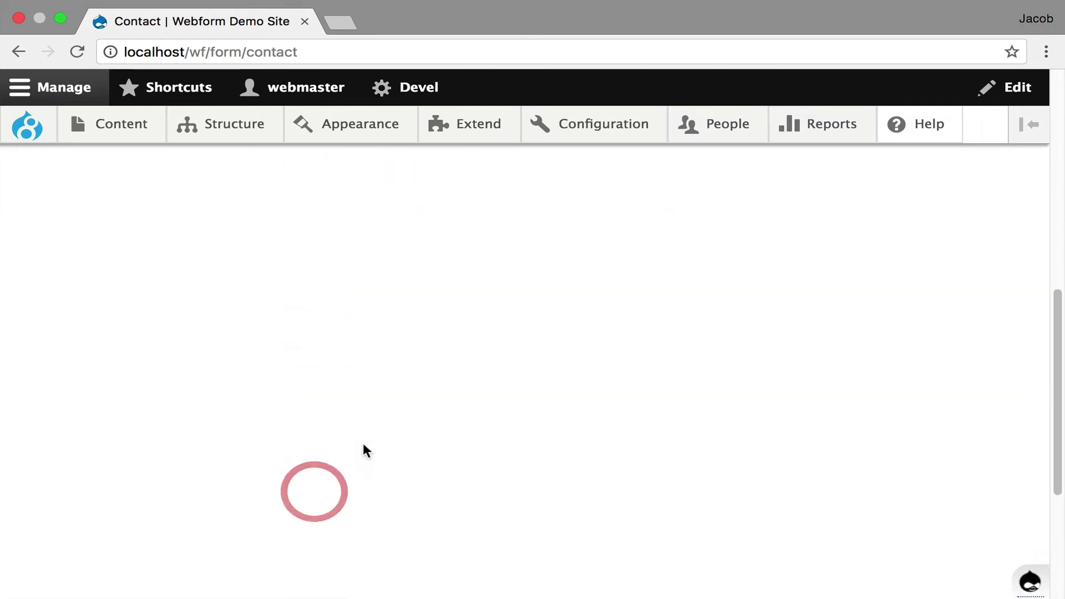
{"action": "scroll", "coordinate": [363, 447], "scroll_direction": "up", "scroll_amount": 7}
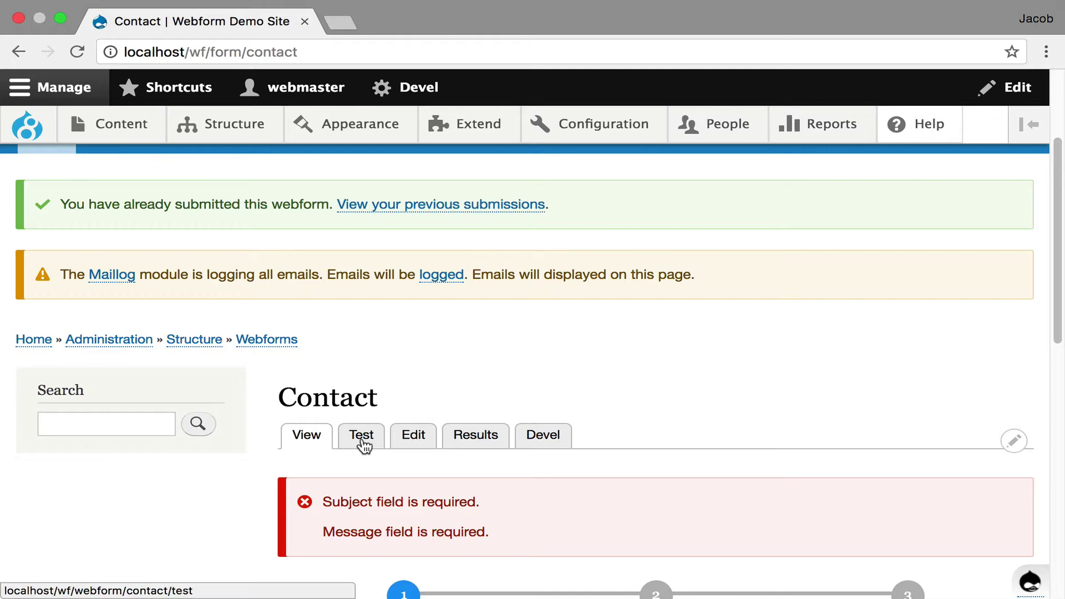
{"action": "scroll", "coordinate": [361, 438], "scroll_direction": "up", "scroll_amount": 5}
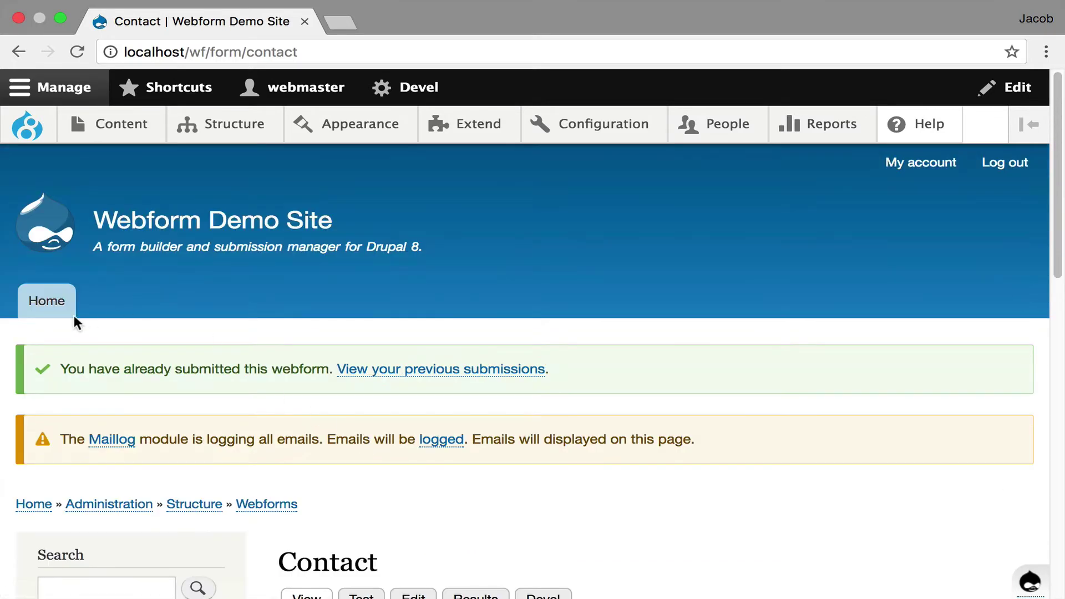
From the front page, submit the test_ajax_confirmation_inline form and go back to the form.
{"action": "left_click", "coordinate": [52, 302]}
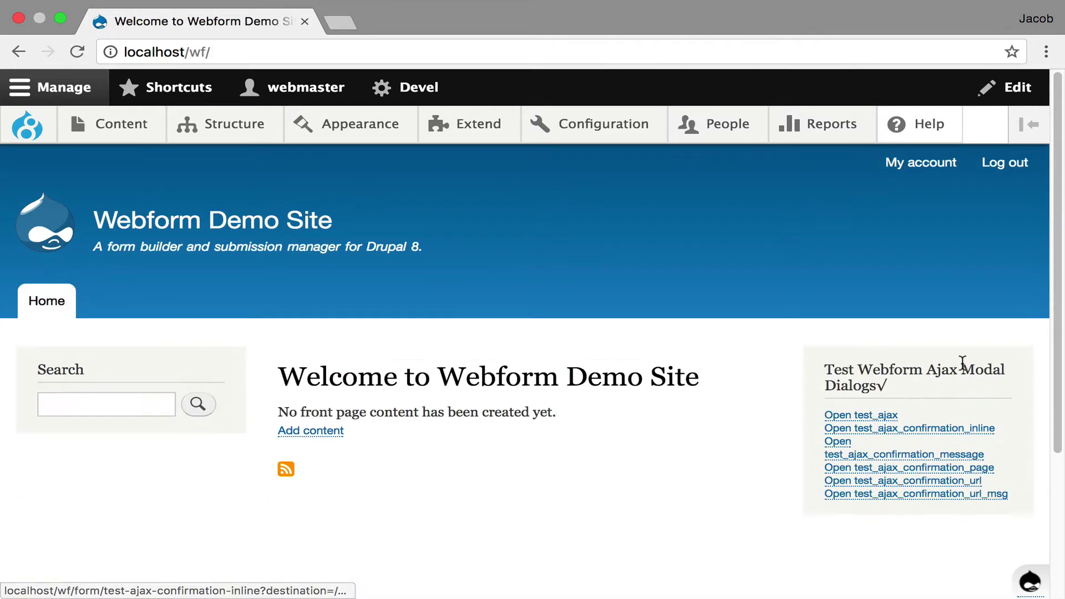
{"action": "left_click", "coordinate": [898, 429]}
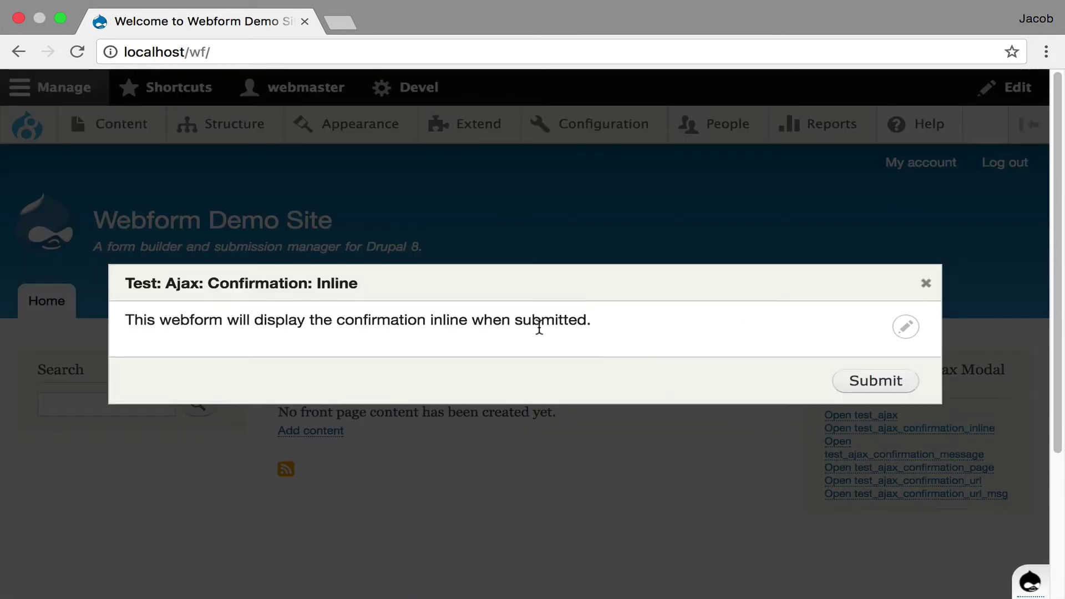
{"action": "left_click", "coordinate": [889, 378]}
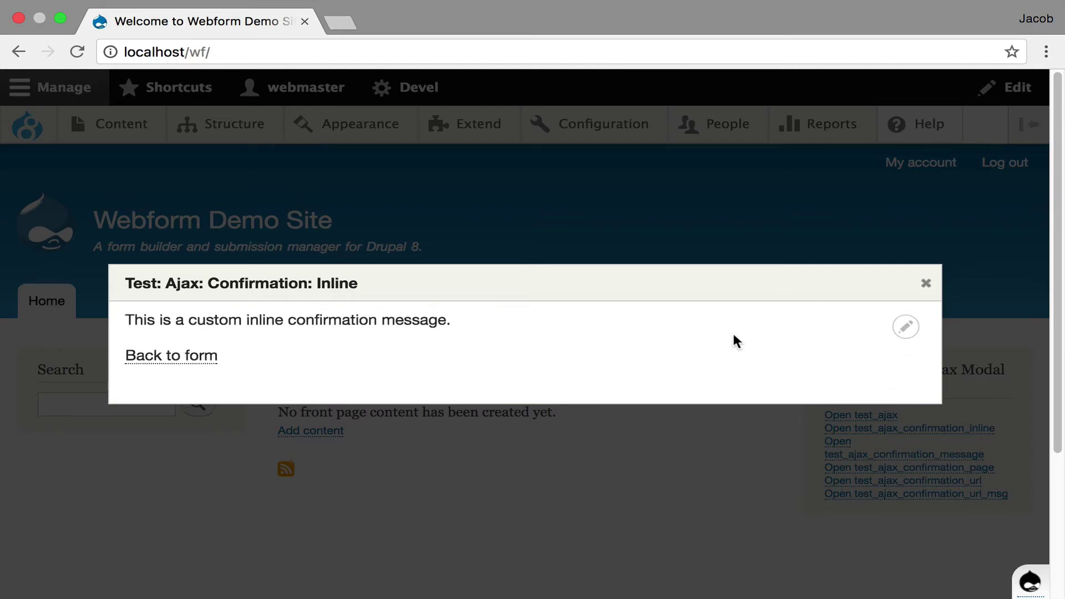
{"action": "left_click", "coordinate": [186, 353]}
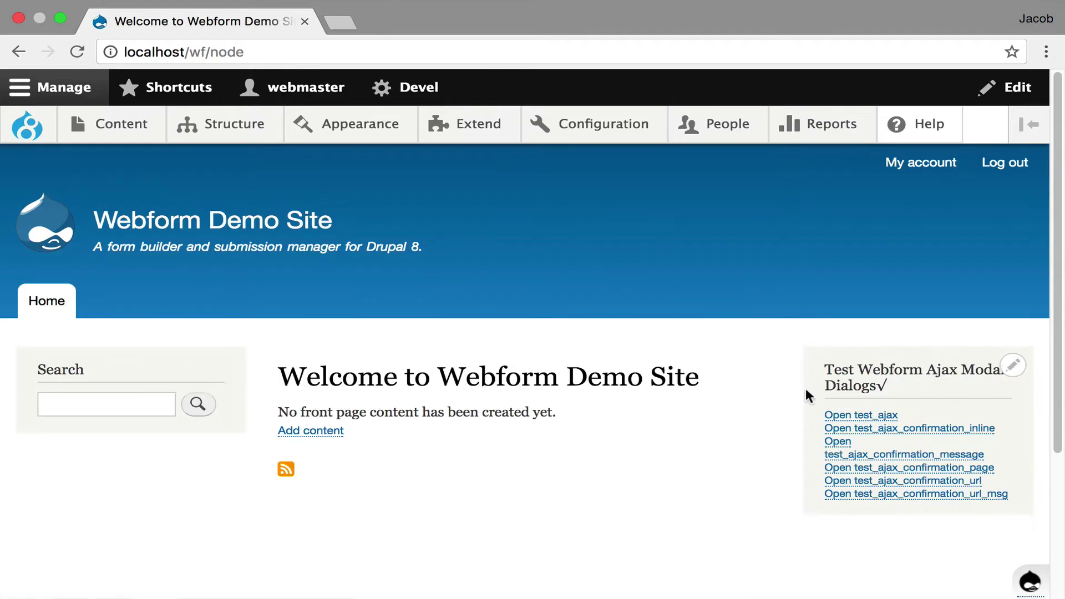
In the Test: Ajax dialog, preview, enter 'test' in the textfield, and submit.
{"action": "left_click", "coordinate": [874, 417]}
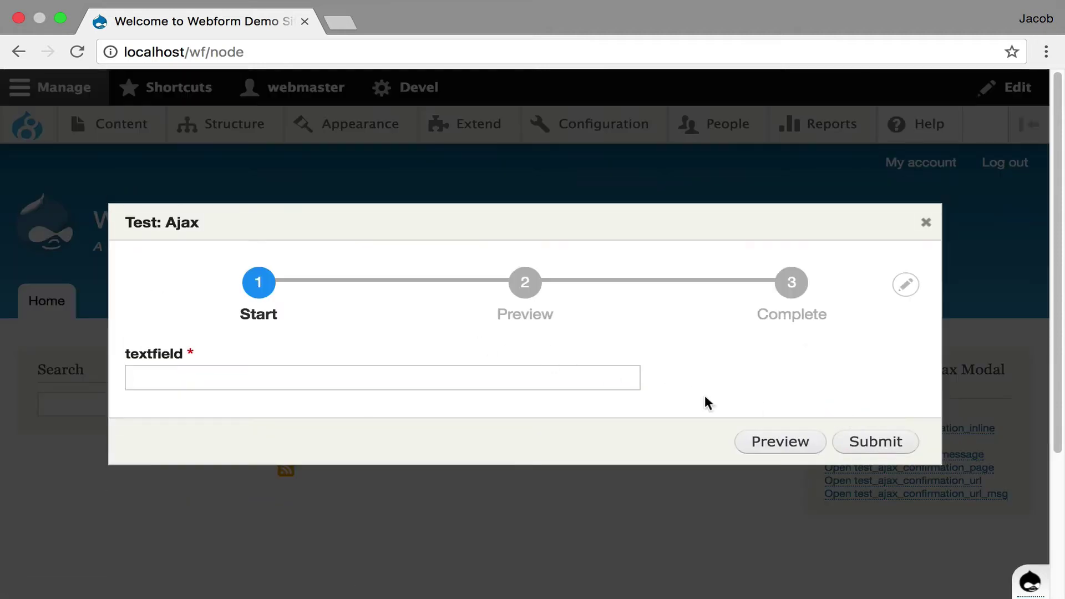
{"action": "left_click", "coordinate": [771, 443]}
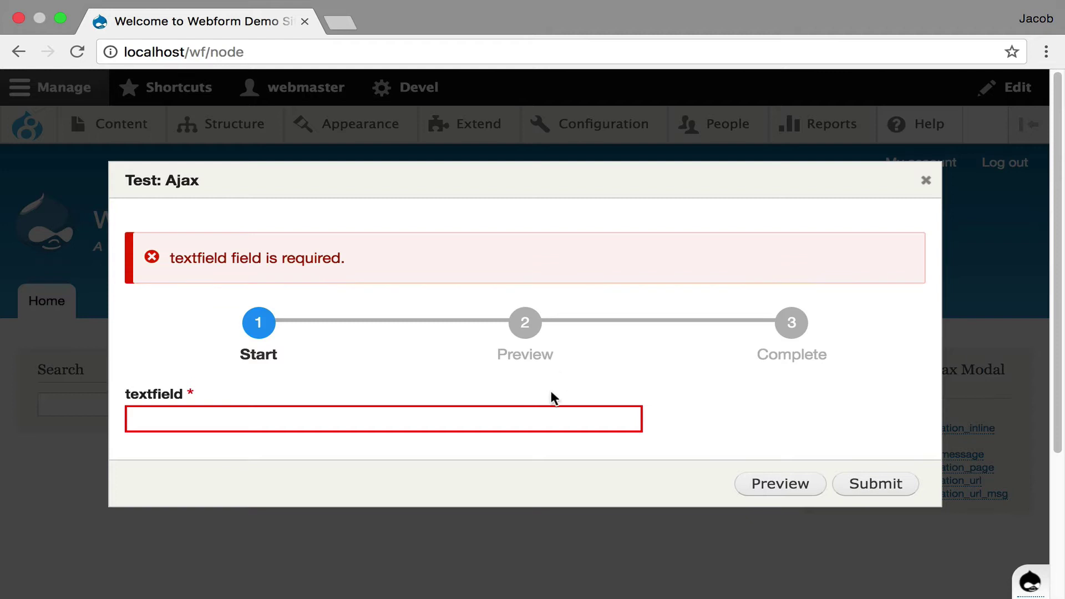
{"action": "left_click", "coordinate": [506, 417]}
{"action": "type", "text": "test"}
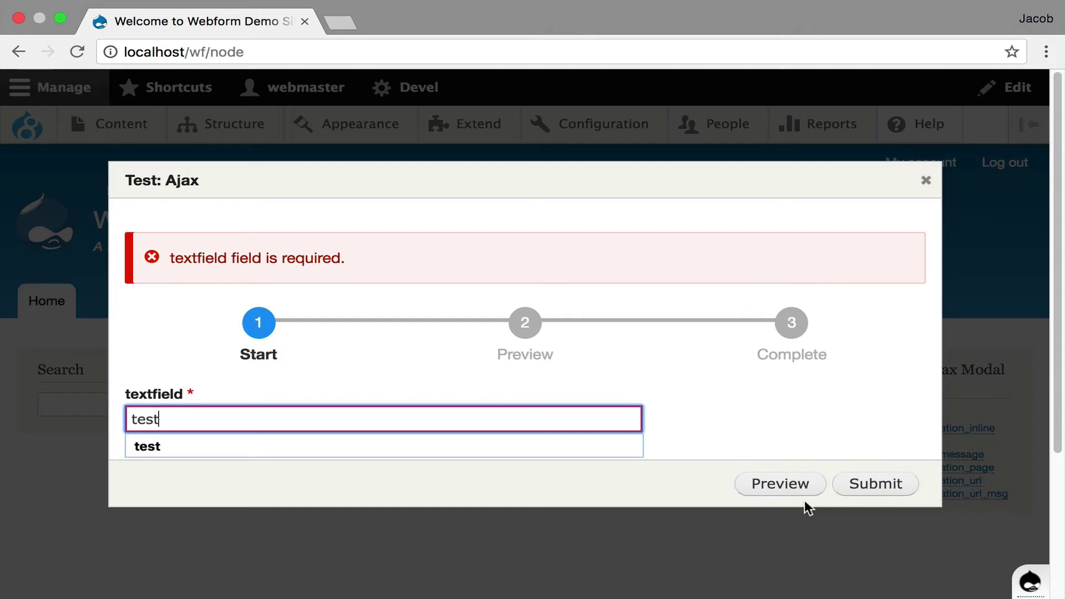
{"action": "left_click", "coordinate": [855, 483]}
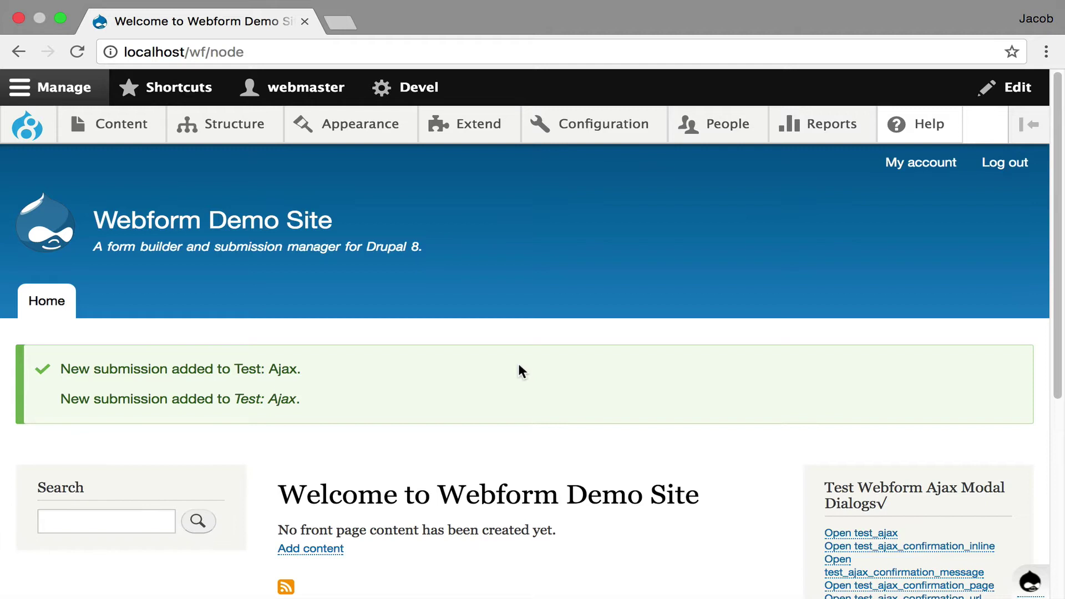
{"action": "scroll", "coordinate": [509, 371], "scroll_direction": "down", "scroll_amount": 3}
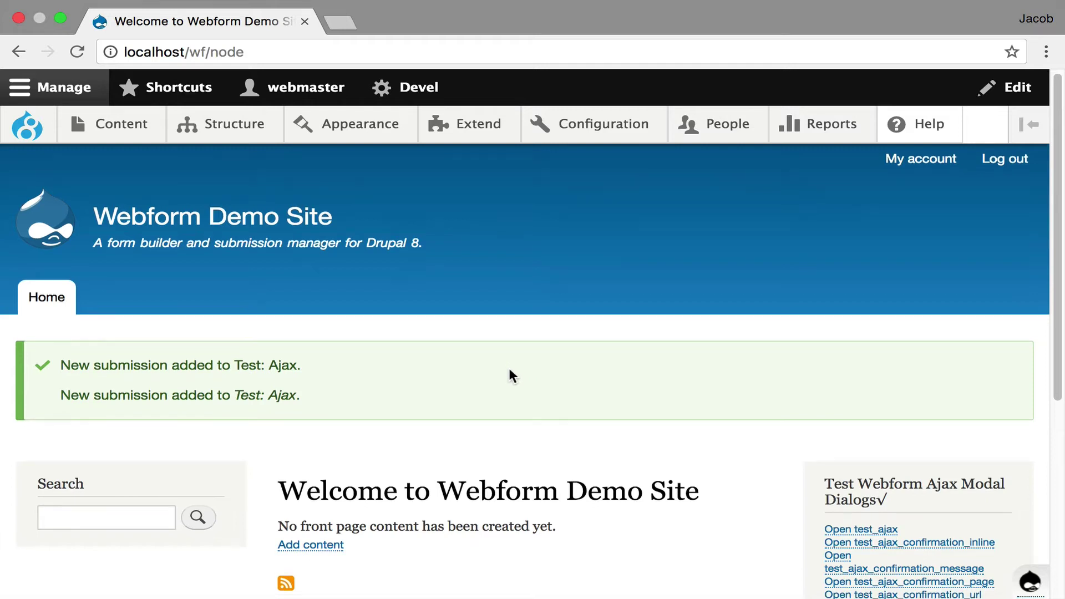
{"action": "scroll", "coordinate": [509, 369], "scroll_direction": "down", "scroll_amount": 10}
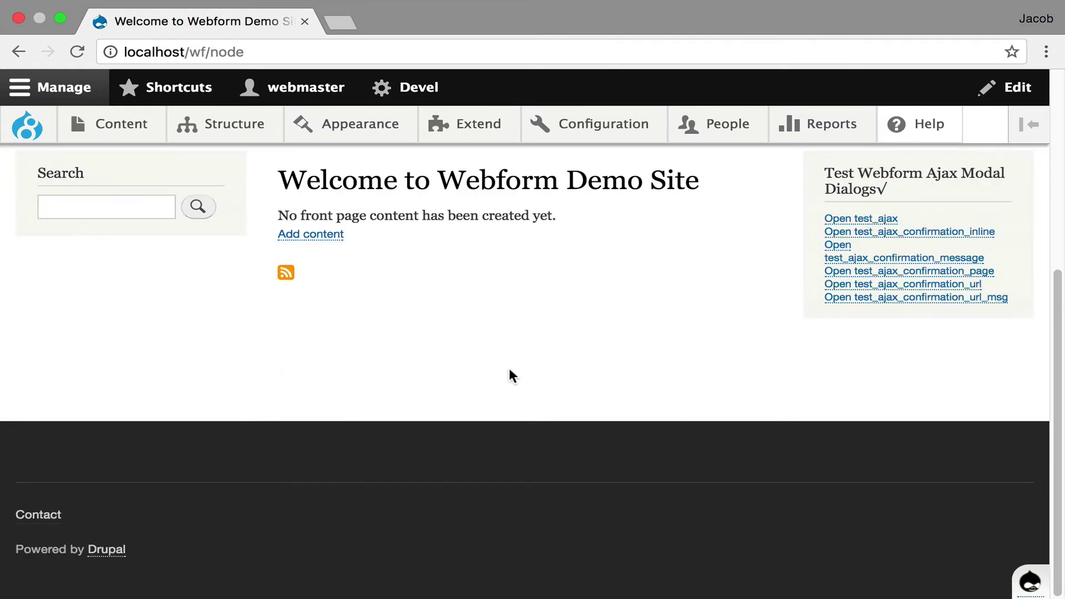
{"action": "scroll", "coordinate": [509, 371], "scroll_direction": "up", "scroll_amount": 12}
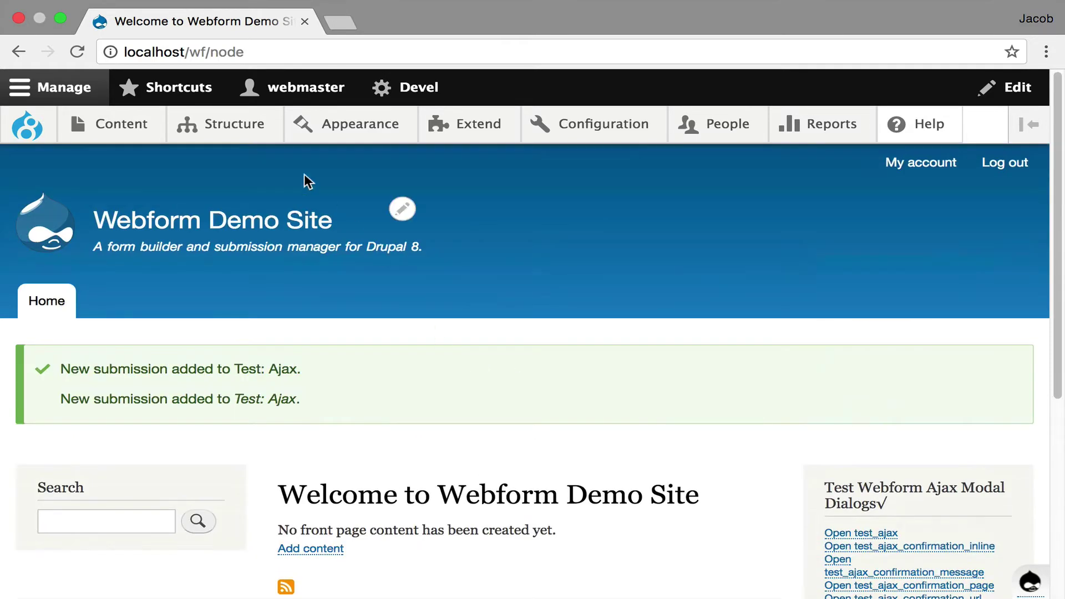
Go to Structure > Webforms and edit the Contact webform's elements.
{"action": "mouse_move", "coordinate": [255, 138]}
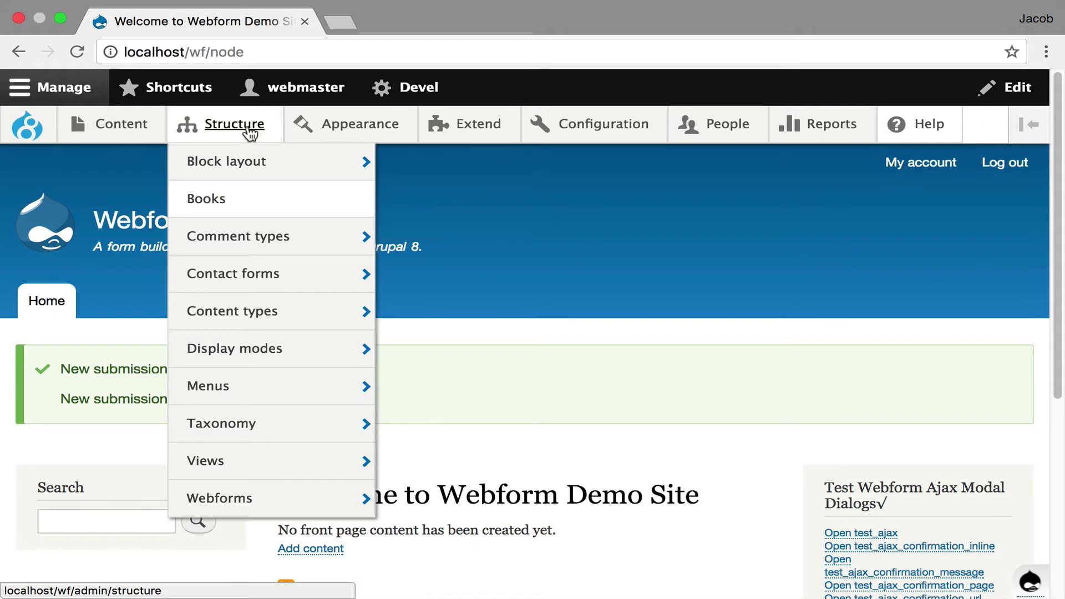
{"action": "mouse_move", "coordinate": [259, 463]}
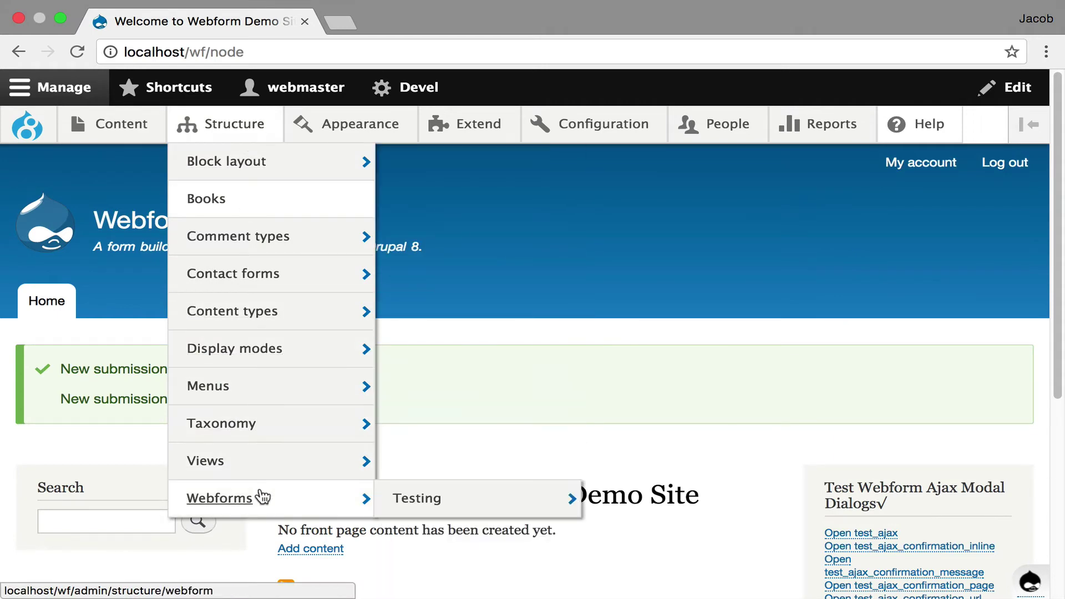
{"action": "left_click", "coordinate": [262, 497]}
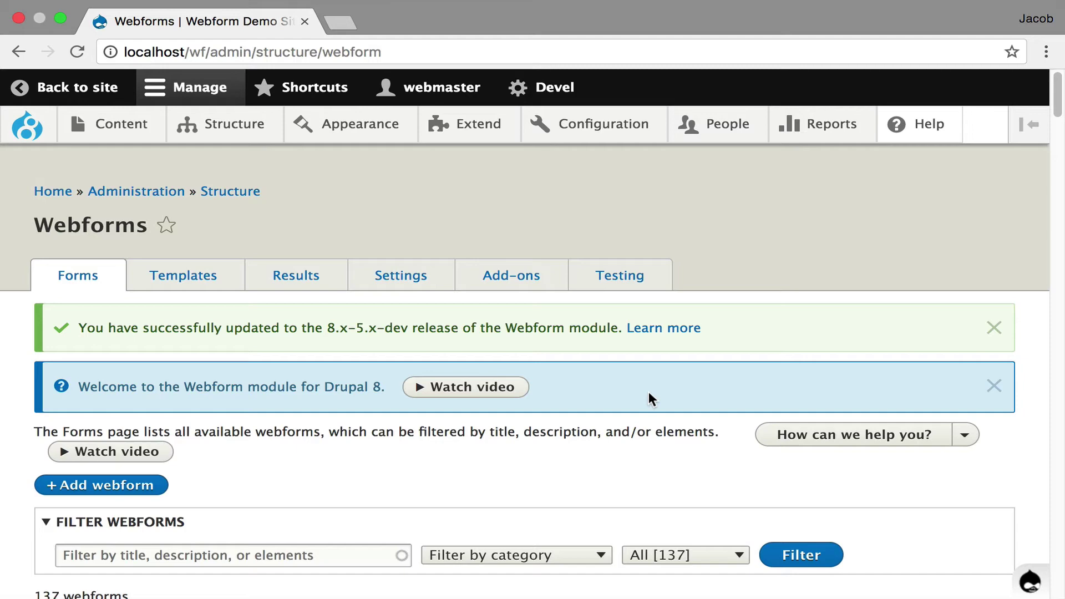
{"action": "scroll", "coordinate": [646, 395], "scroll_direction": "down", "scroll_amount": 3}
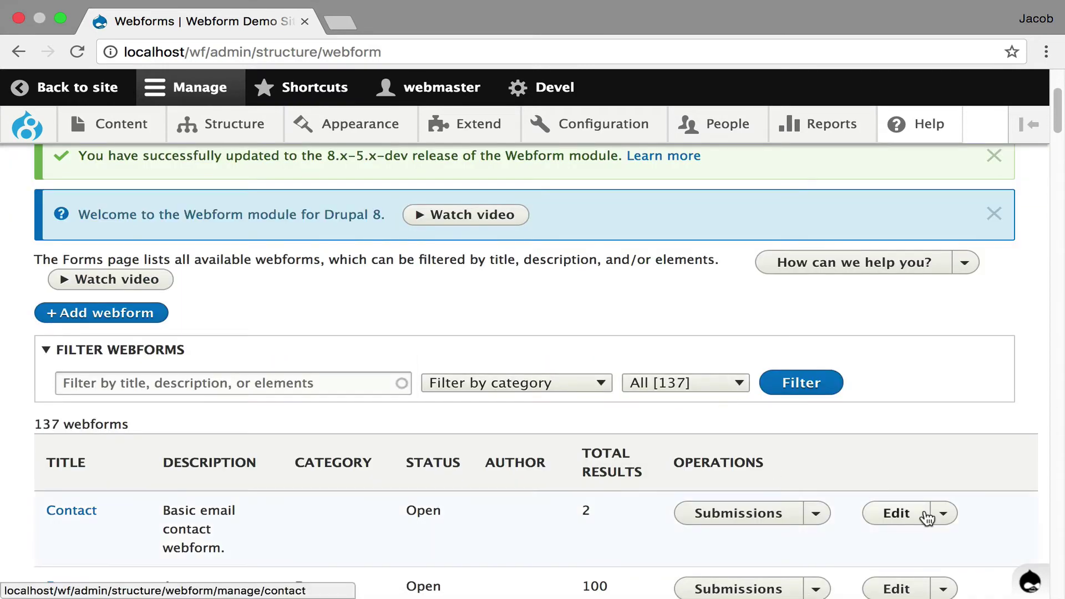
{"action": "left_click", "coordinate": [909, 511]}
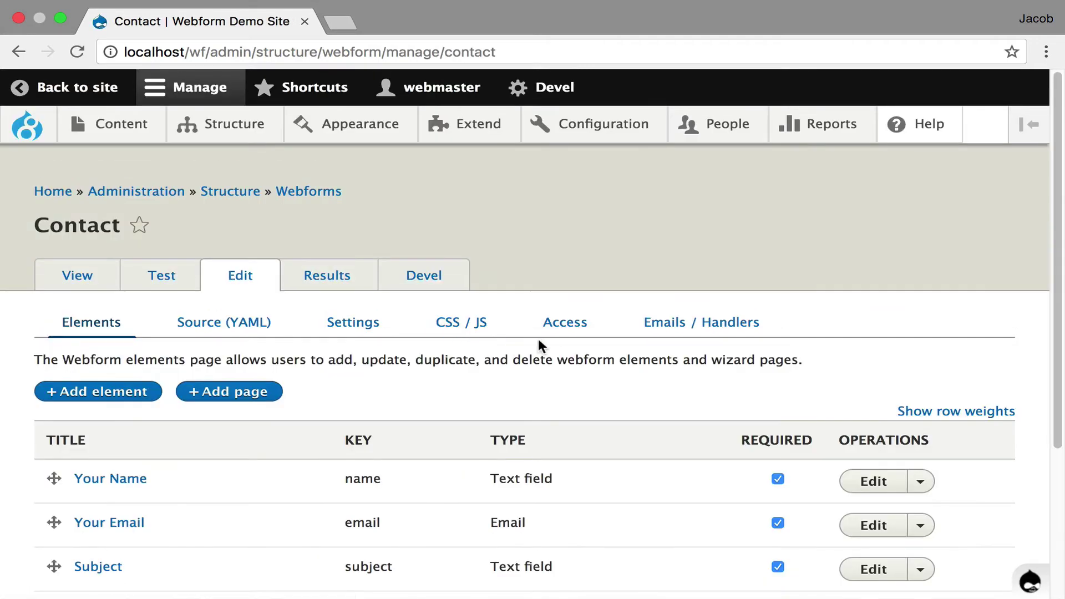
Add a default email handler titled Email, sending to [site:mail], to the Contact webform.
{"action": "left_click", "coordinate": [693, 327]}
{"action": "scroll", "coordinate": [499, 333], "scroll_direction": "down", "scroll_amount": 1}
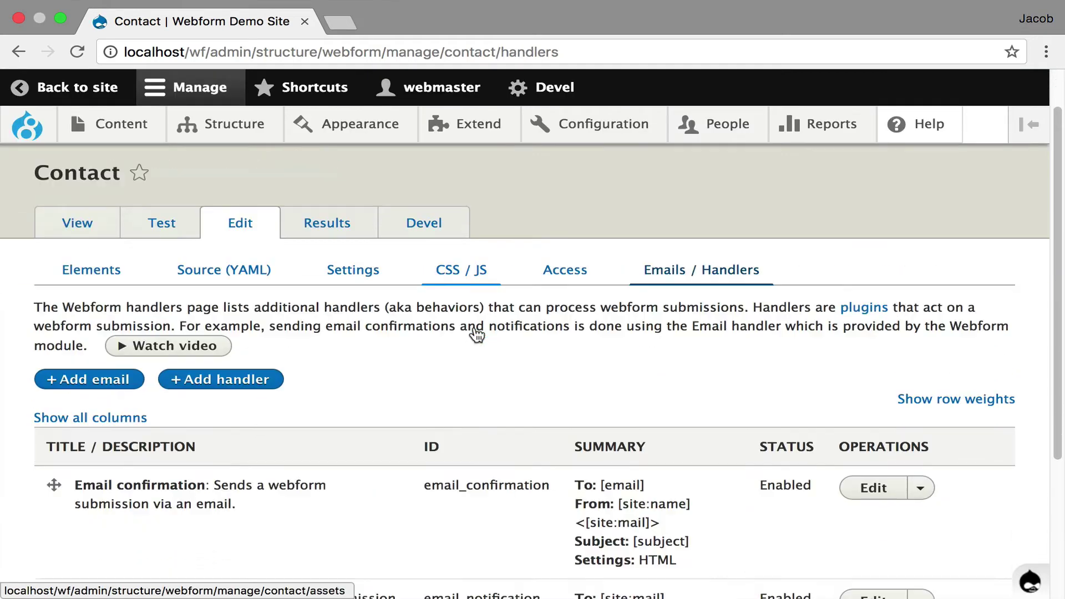
{"action": "scroll", "coordinate": [333, 369], "scroll_direction": "down", "scroll_amount": 2}
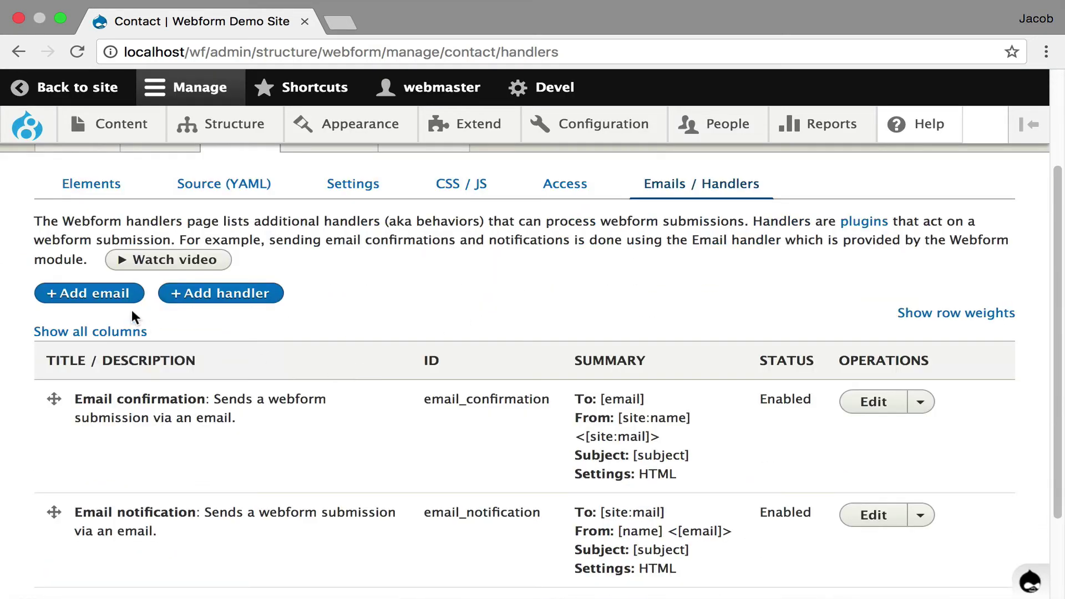
{"action": "left_click", "coordinate": [104, 295]}
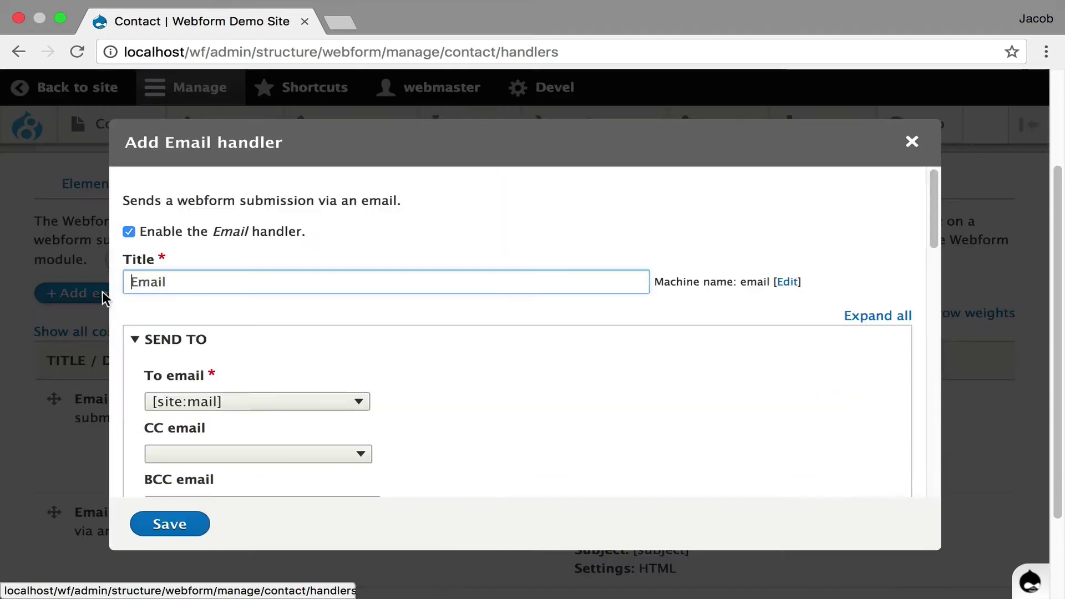
{"action": "left_click", "coordinate": [162, 524]}
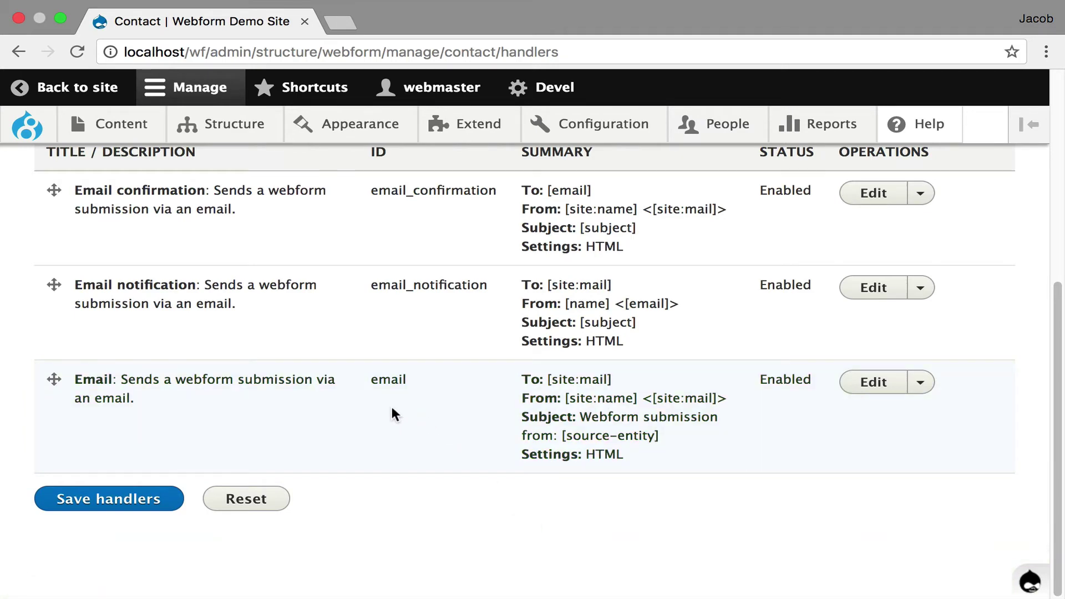
{"action": "scroll", "coordinate": [390, 403], "scroll_direction": "up", "scroll_amount": 5}
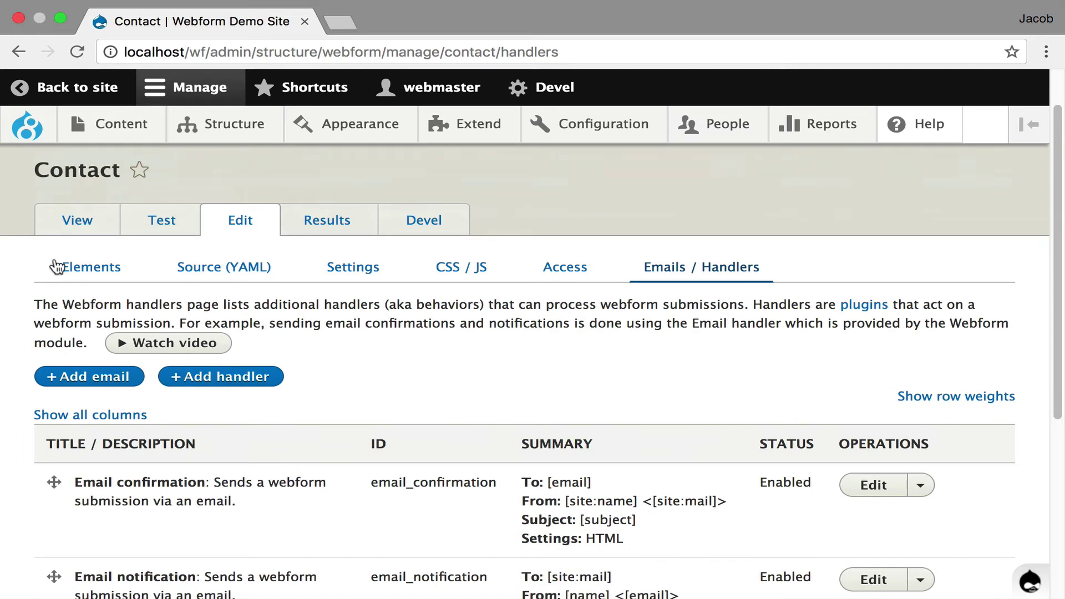
Add a new single-line text field titled Your Company to the Contact form.
{"action": "left_click", "coordinate": [83, 267]}
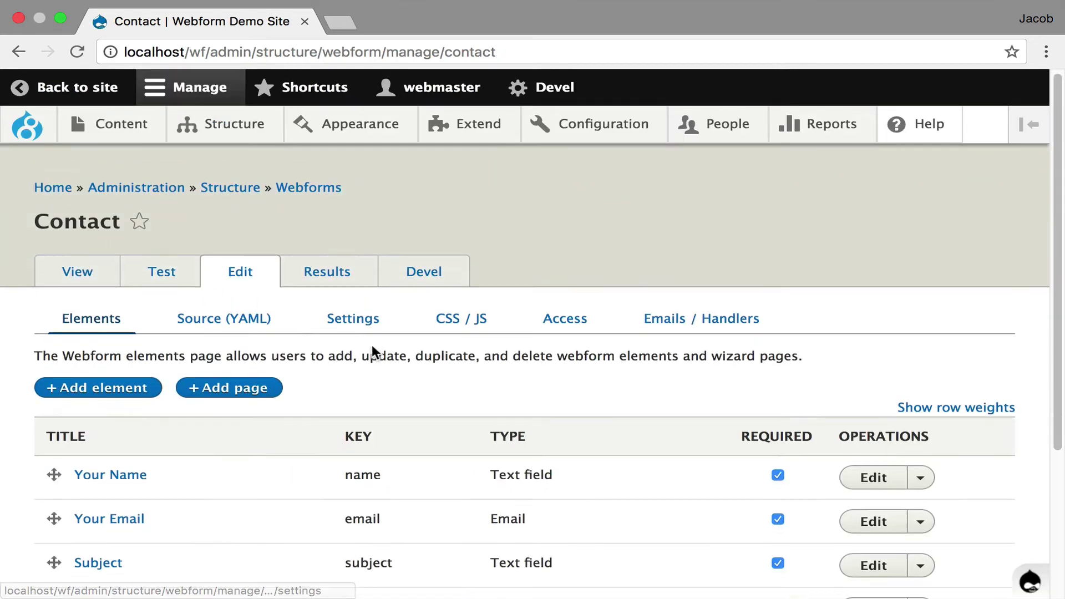
{"action": "scroll", "coordinate": [371, 345], "scroll_direction": "down", "scroll_amount": 3}
{"action": "left_click", "coordinate": [121, 299]}
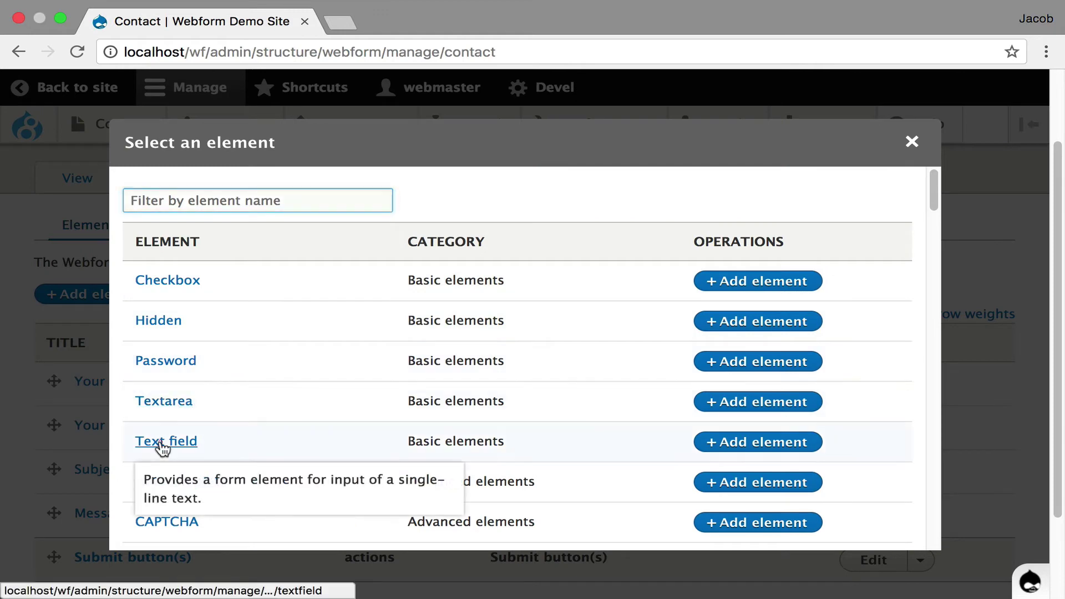
{"action": "left_click", "coordinate": [162, 448]}
{"action": "left_click", "coordinate": [214, 309]}
{"action": "type", "text": "Co"}
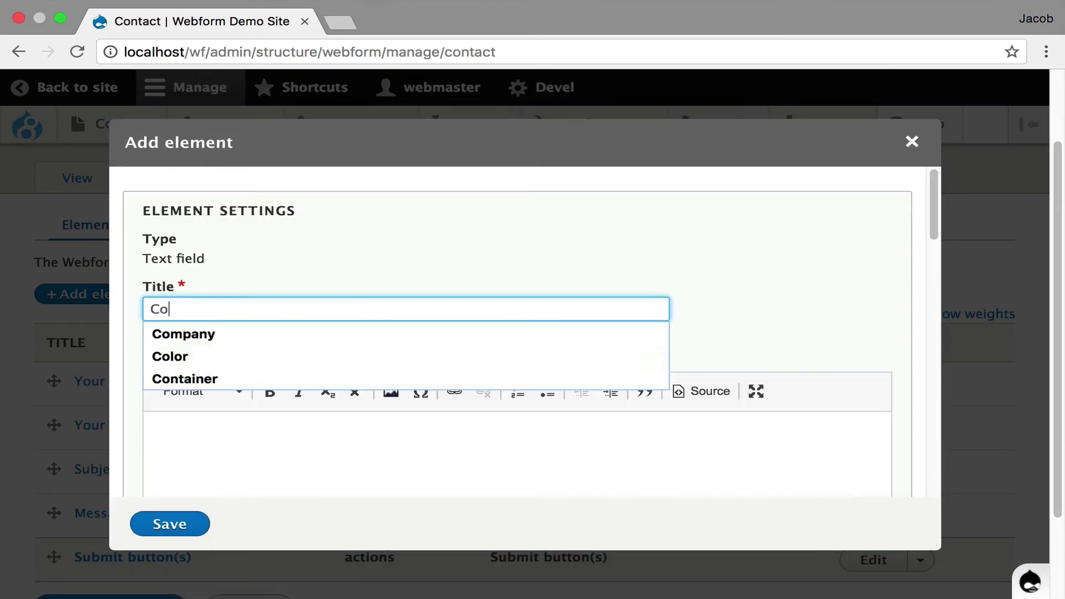
{"action": "key", "text": "BackSpace"}
{"action": "key", "text": "BackSpace"}
{"action": "type", "text": "Your"}
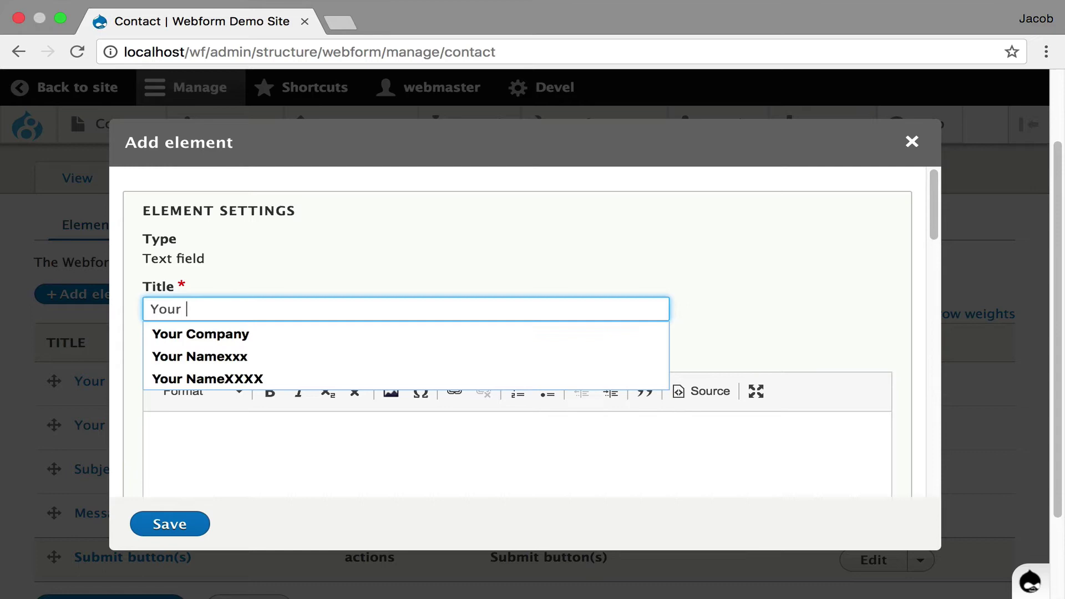
{"action": "key", "text": "Down"}
{"action": "key", "text": "Return"}
Save Your Company, place it directly under Your Name as required, and save the elements.
{"action": "scroll", "coordinate": [515, 333], "scroll_direction": "down", "scroll_amount": 15}
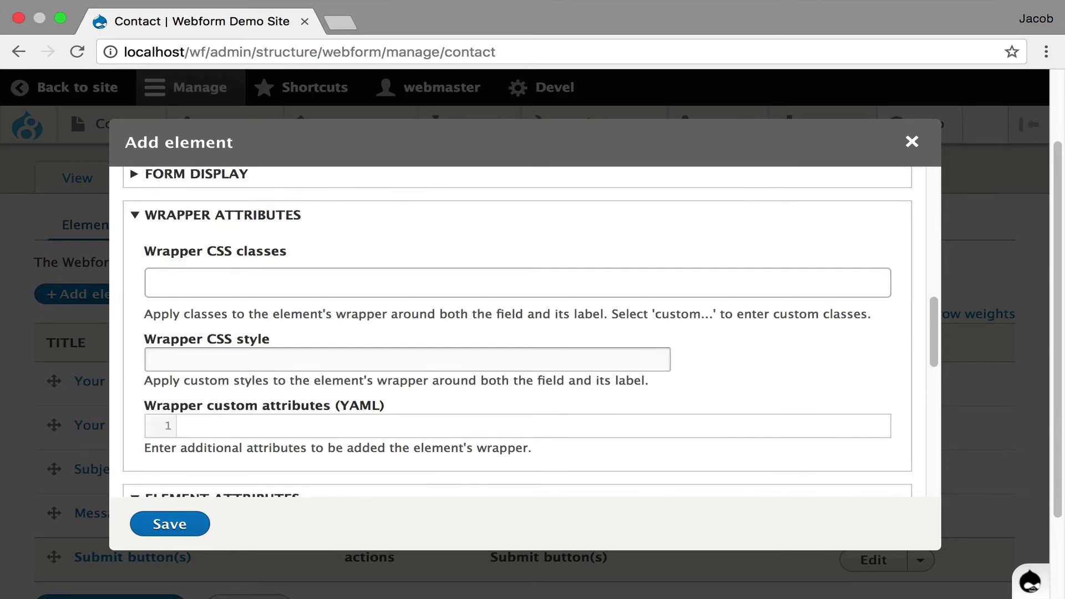
{"action": "scroll", "coordinate": [516, 333], "scroll_direction": "down", "scroll_amount": 5}
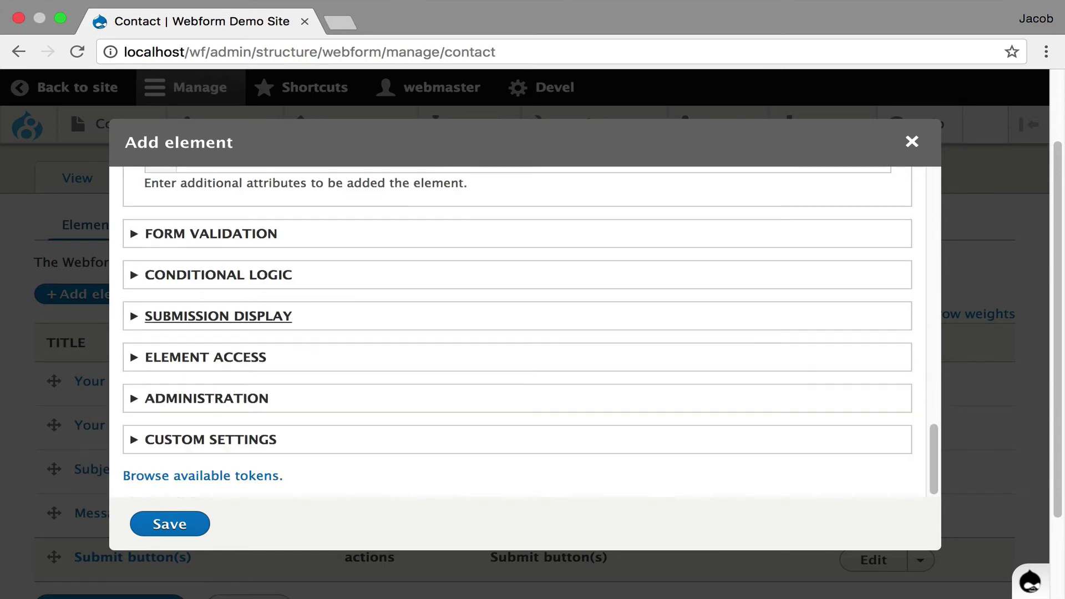
{"action": "left_click", "coordinate": [188, 523]}
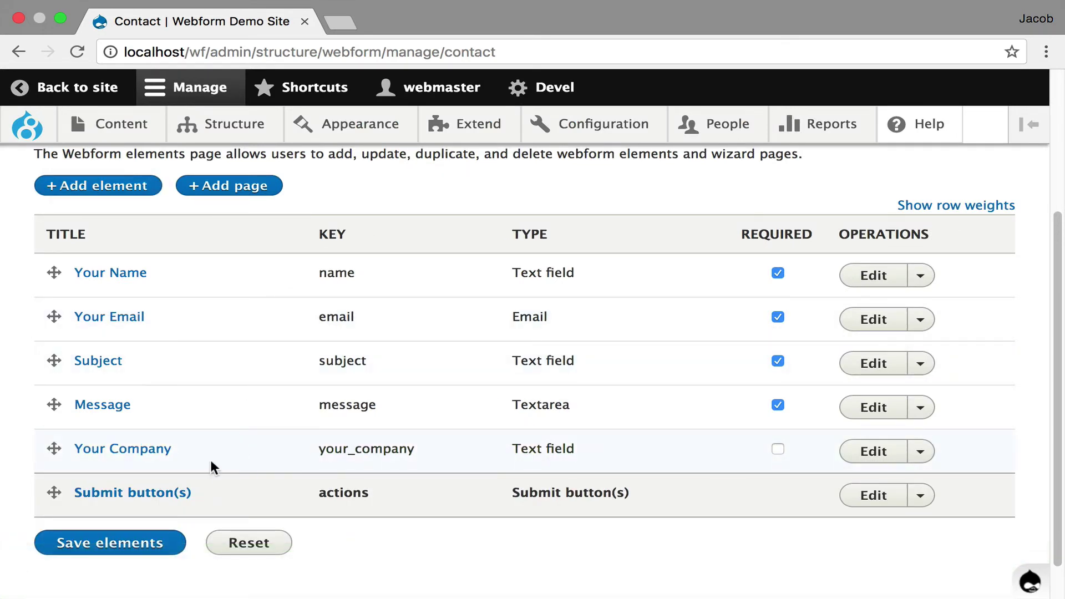
{"action": "left_click_drag", "start_coordinate": [53, 447], "coordinate": [52, 309]}
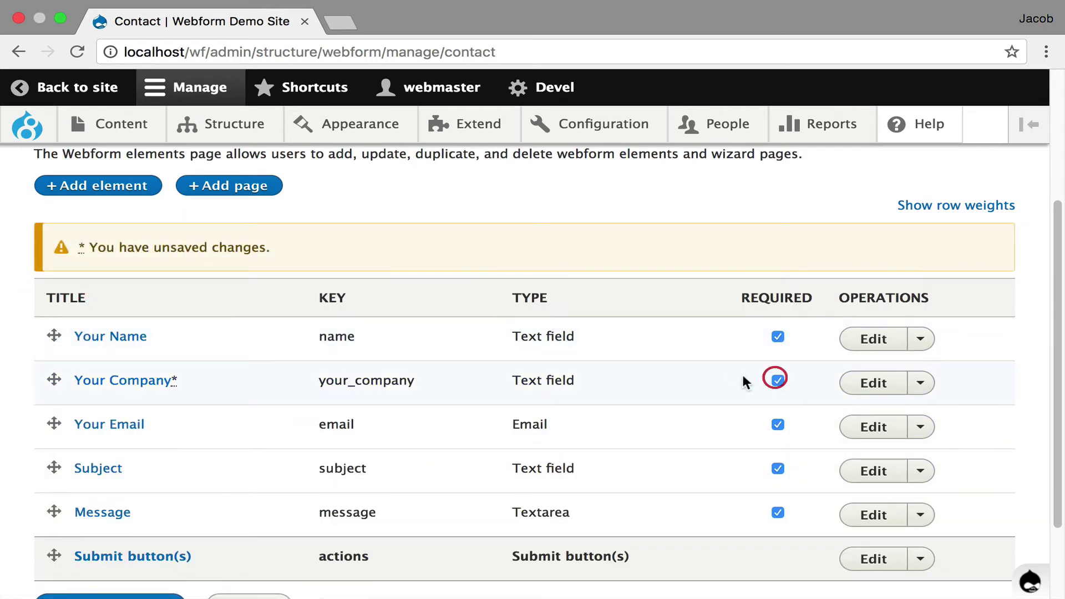
{"action": "scroll", "coordinate": [521, 371], "scroll_direction": "down", "scroll_amount": 3}
{"action": "left_click", "coordinate": [143, 531]}
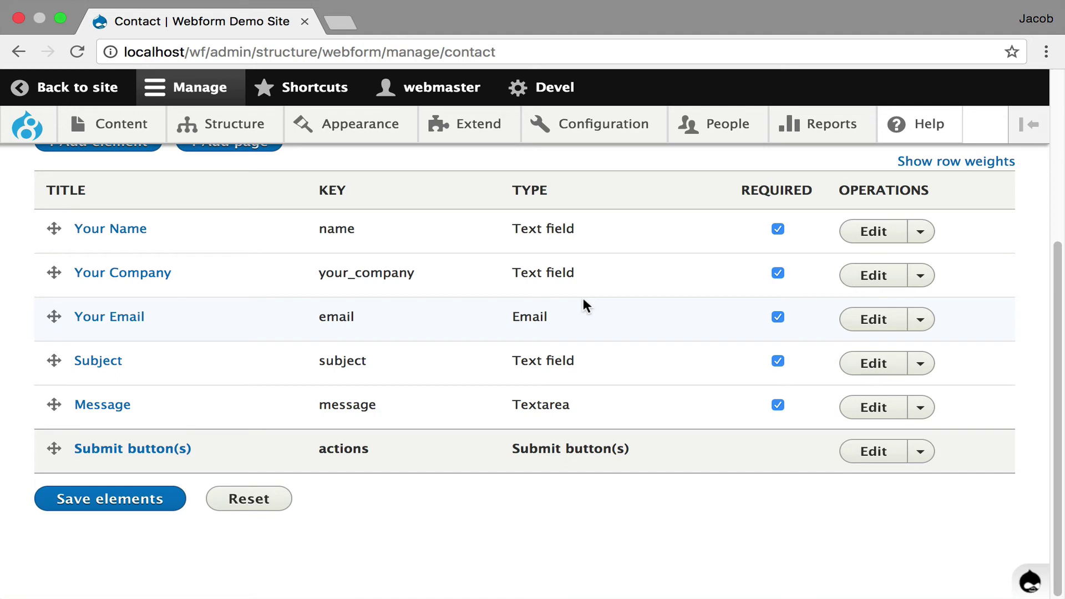
Run 'drush en -y outside_in' in Terminal to enable the outside_in module.
{"action": "key", "text": "ctrl+Left"}
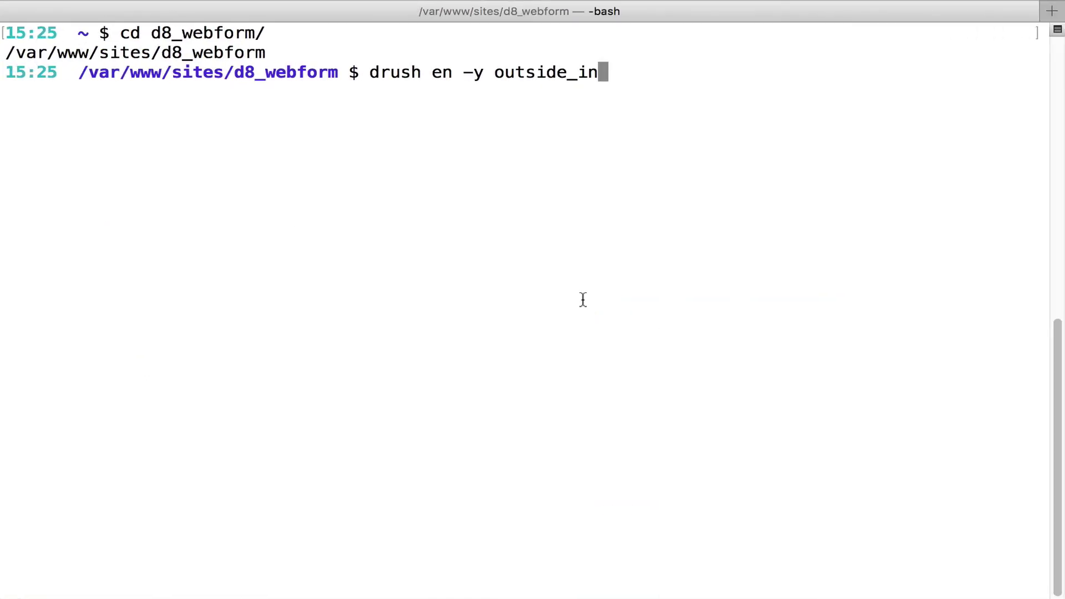
{"action": "key", "text": "Return"}
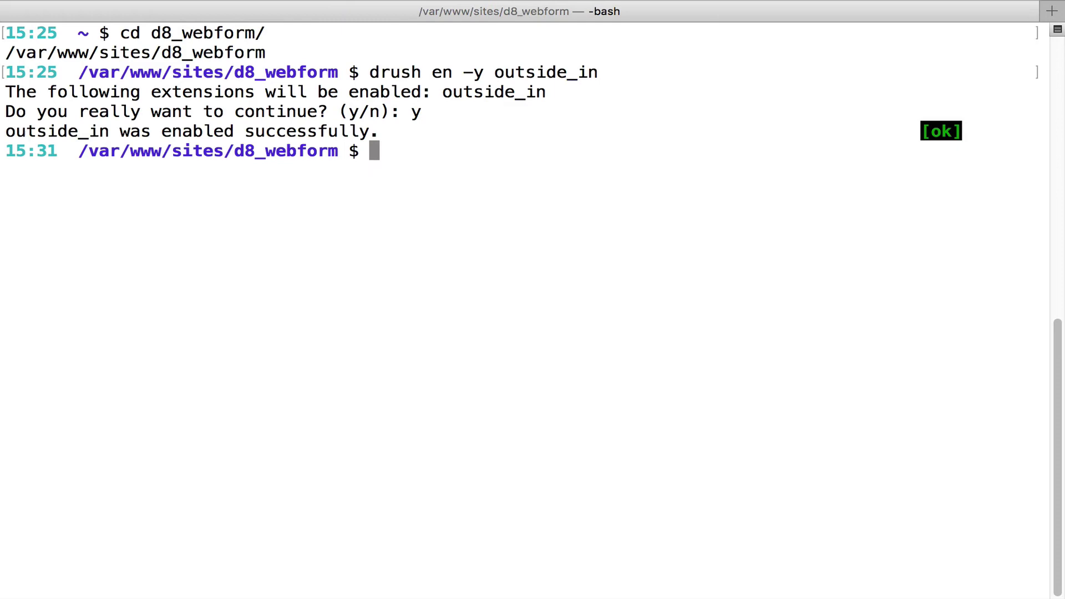
{"action": "key", "text": "ctrl+Right"}
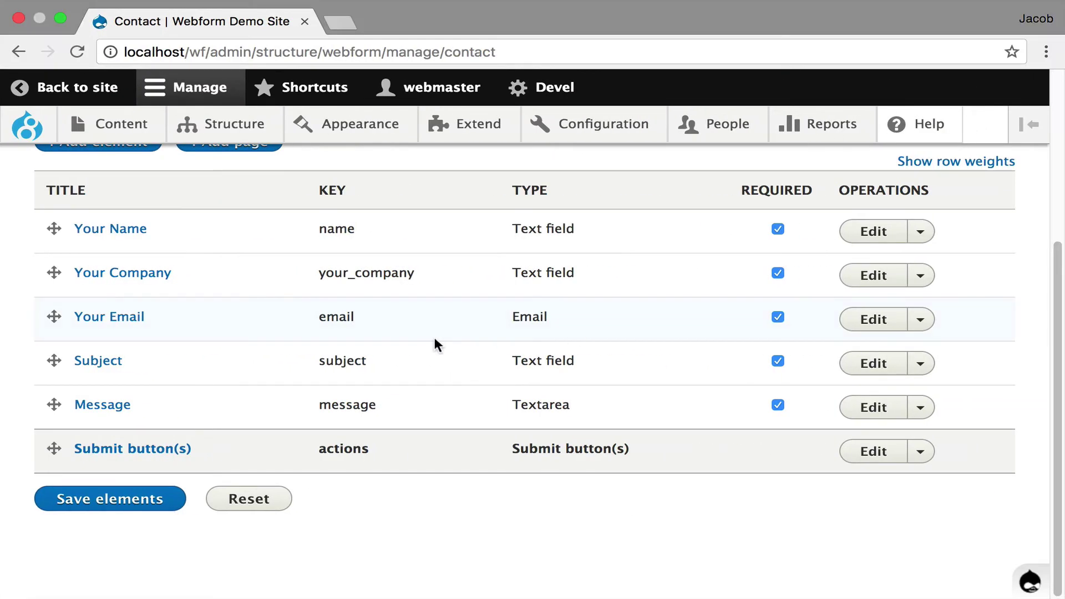
After reloading, open Your Company in the off-canvas tray and save it unchanged.
{"action": "key", "text": "super+r"}
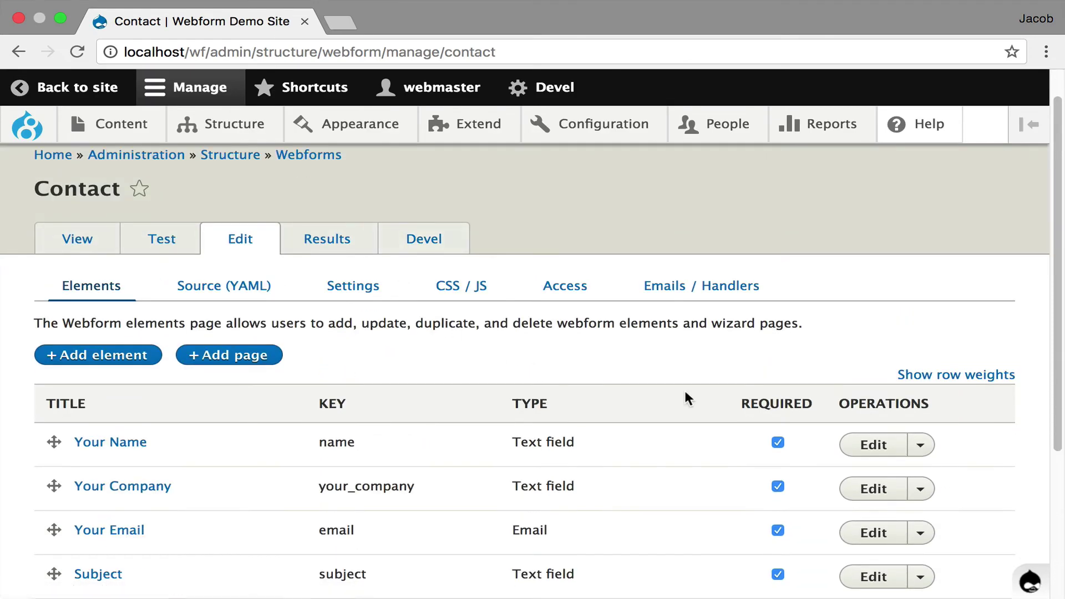
{"action": "left_click", "coordinate": [873, 490]}
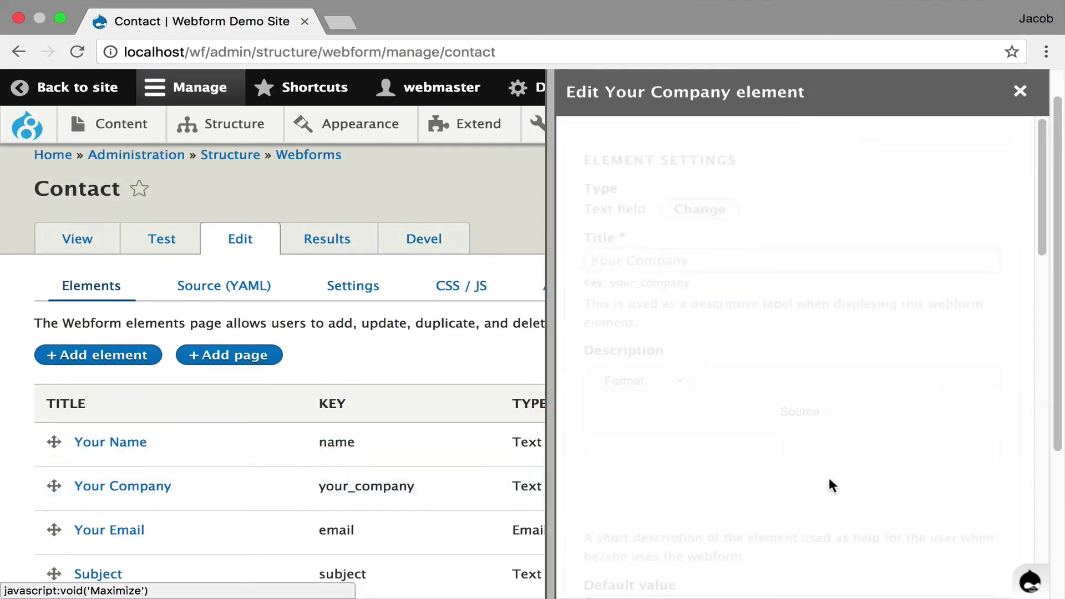
{"action": "scroll", "coordinate": [762, 299], "scroll_direction": "down", "scroll_amount": 10}
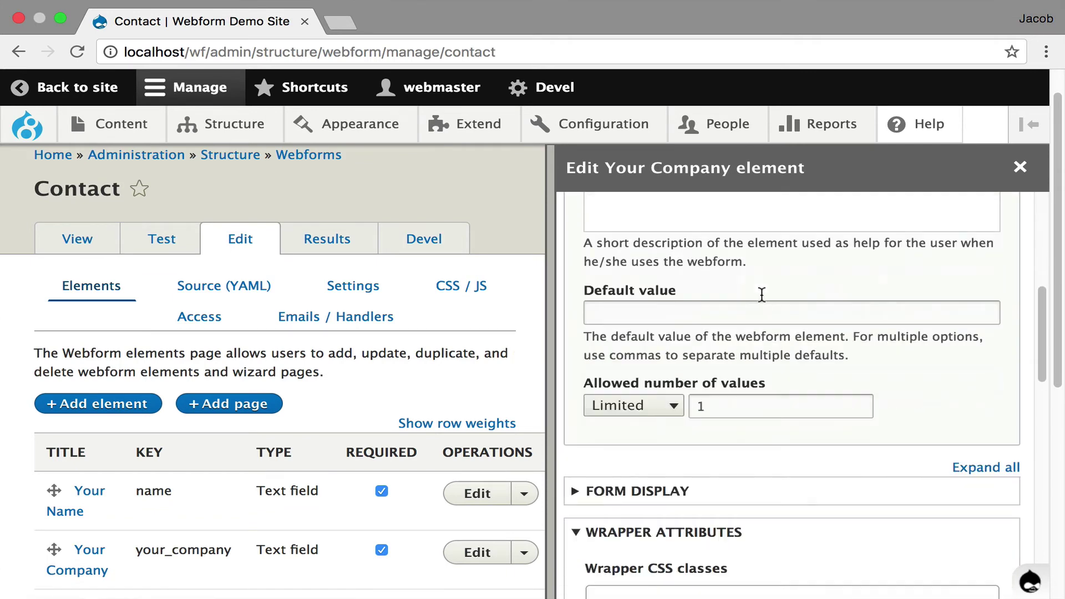
{"action": "scroll", "coordinate": [760, 292], "scroll_direction": "down", "scroll_amount": 12}
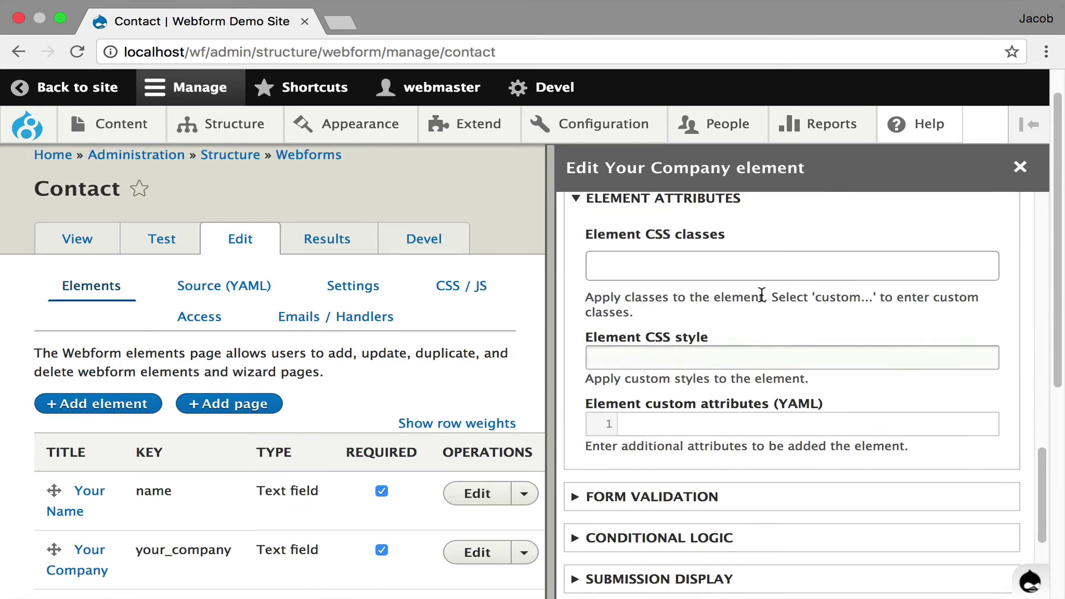
{"action": "scroll", "coordinate": [760, 300], "scroll_direction": "down", "scroll_amount": 5}
{"action": "scroll", "coordinate": [721, 366], "scroll_direction": "up", "scroll_amount": 20}
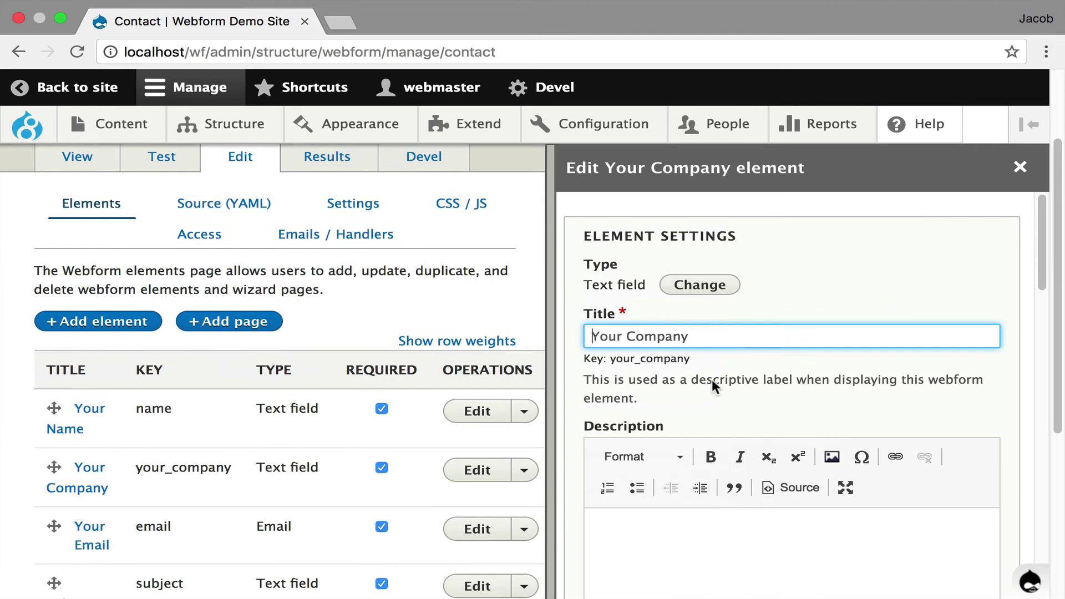
{"action": "scroll", "coordinate": [652, 396], "scroll_direction": "down", "scroll_amount": 10}
{"action": "scroll", "coordinate": [652, 396], "scroll_direction": "up", "scroll_amount": 15}
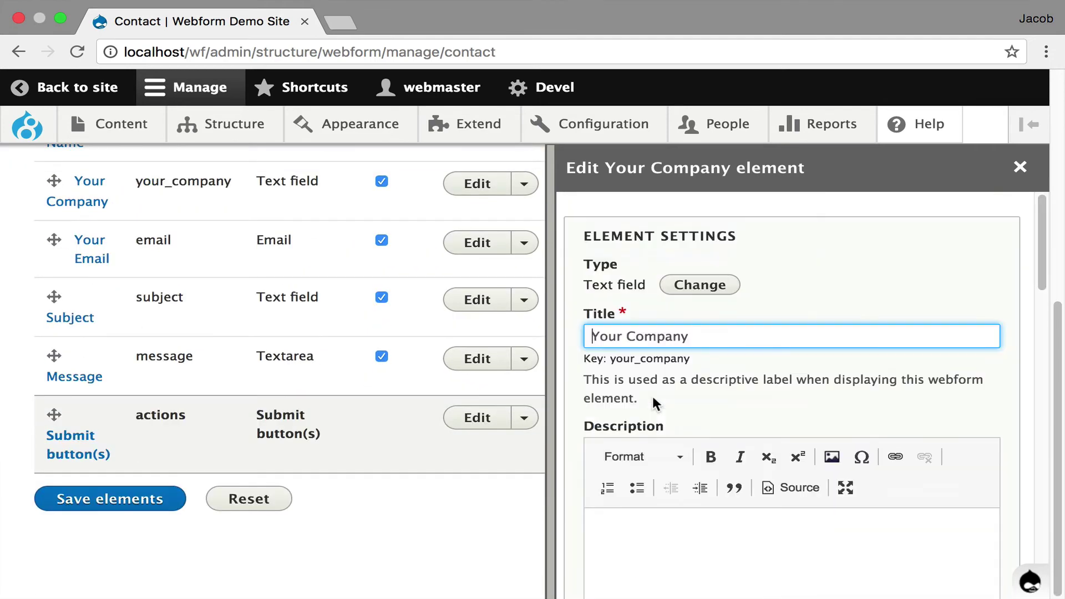
{"action": "scroll", "coordinate": [652, 396], "scroll_direction": "down", "scroll_amount": 10}
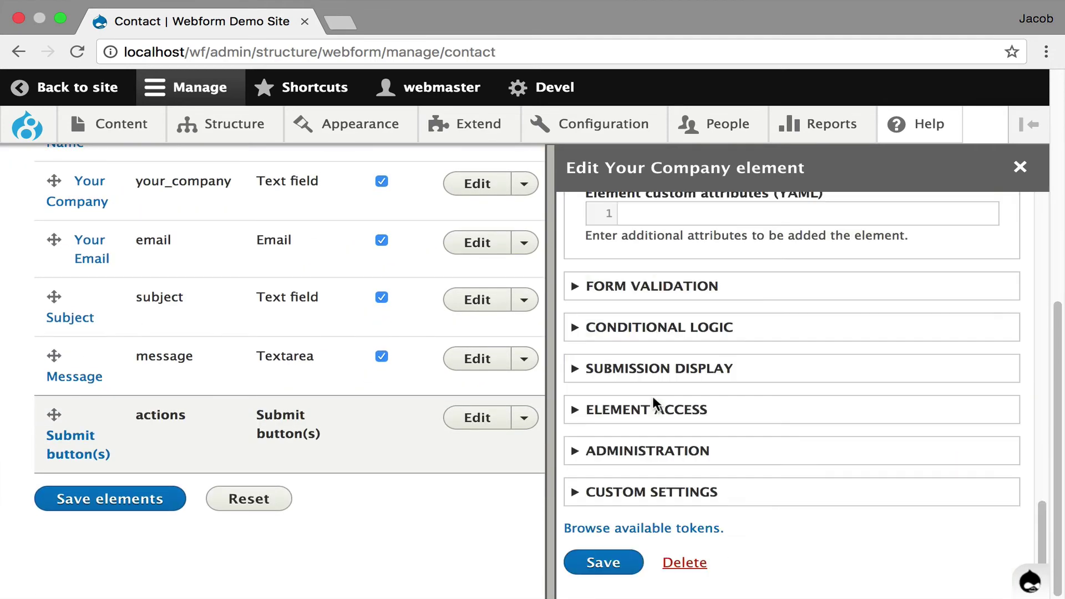
{"action": "left_click", "coordinate": [603, 562]}
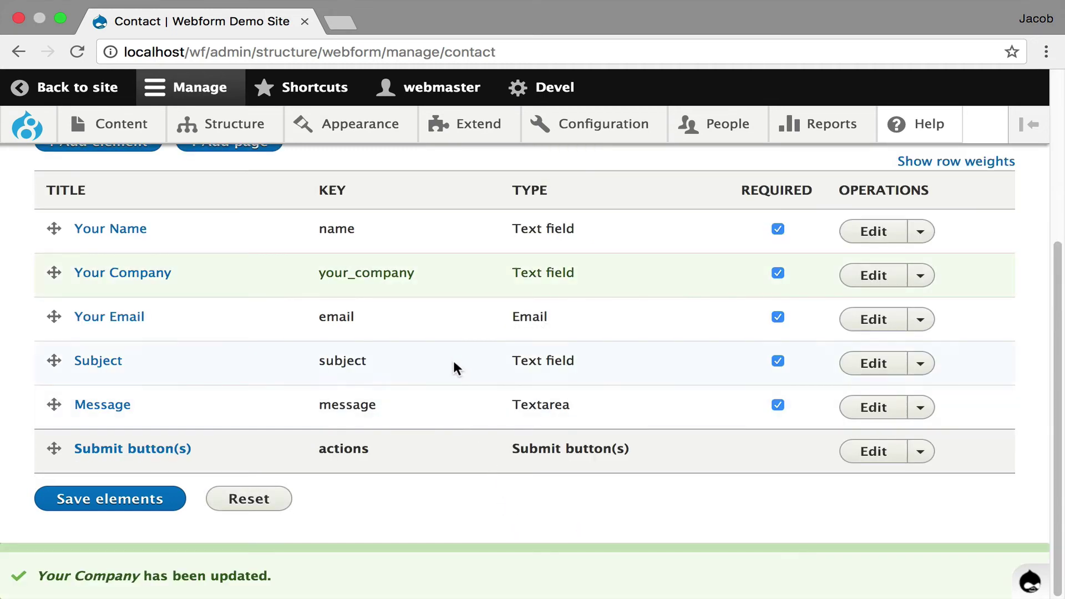
{"action": "scroll", "coordinate": [455, 366], "scroll_direction": "up", "scroll_amount": 5}
Edit the Contact form's Email confirmation handler in the side tray and save it unchanged.
{"action": "left_click", "coordinate": [677, 324]}
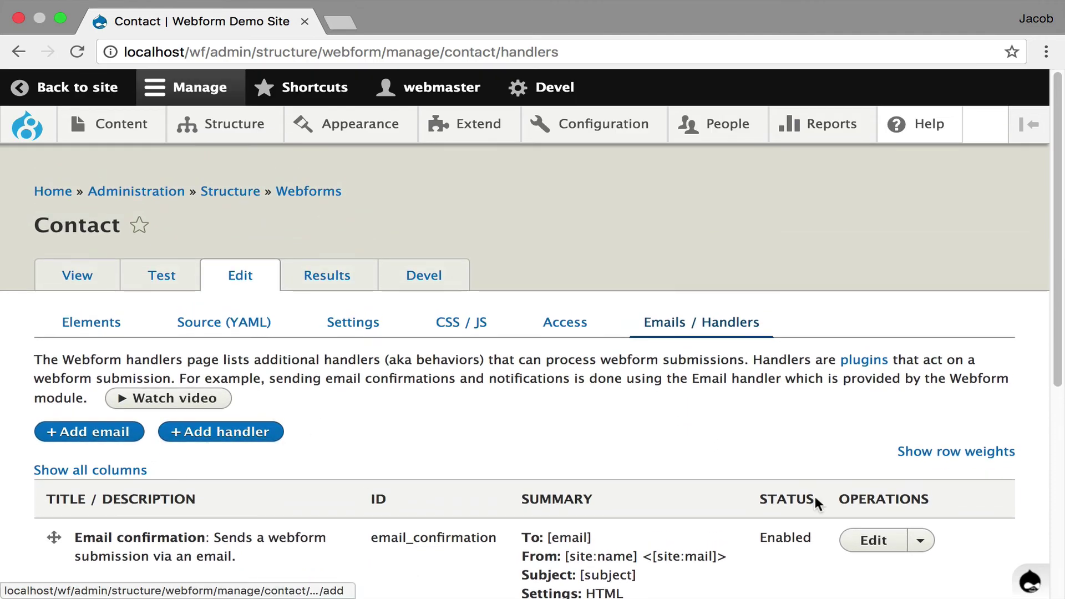
{"action": "left_click", "coordinate": [872, 541]}
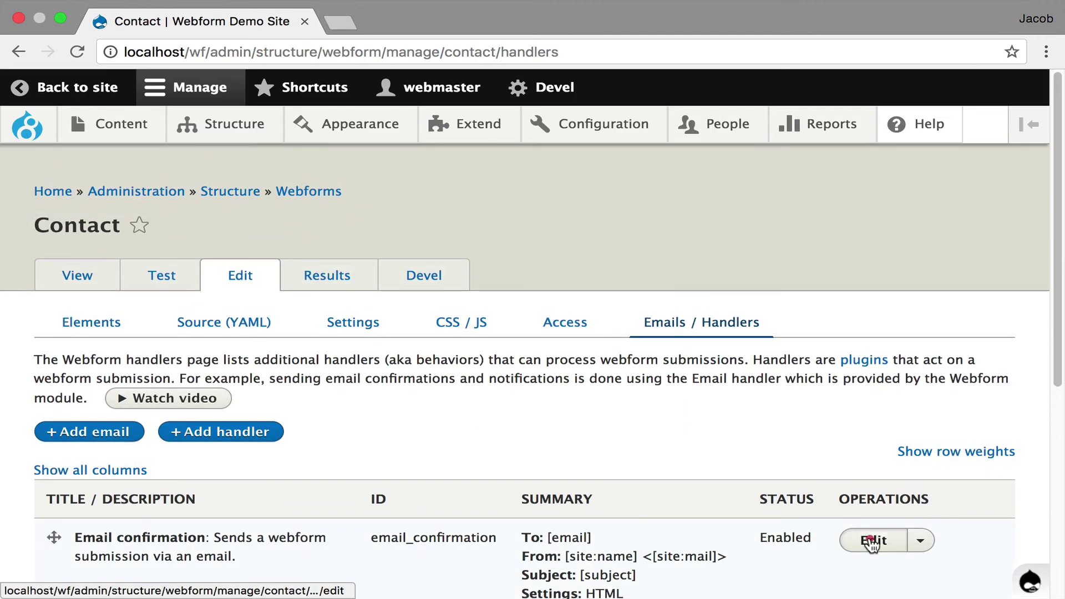
{"action": "scroll", "coordinate": [735, 347], "scroll_direction": "down", "scroll_amount": 1}
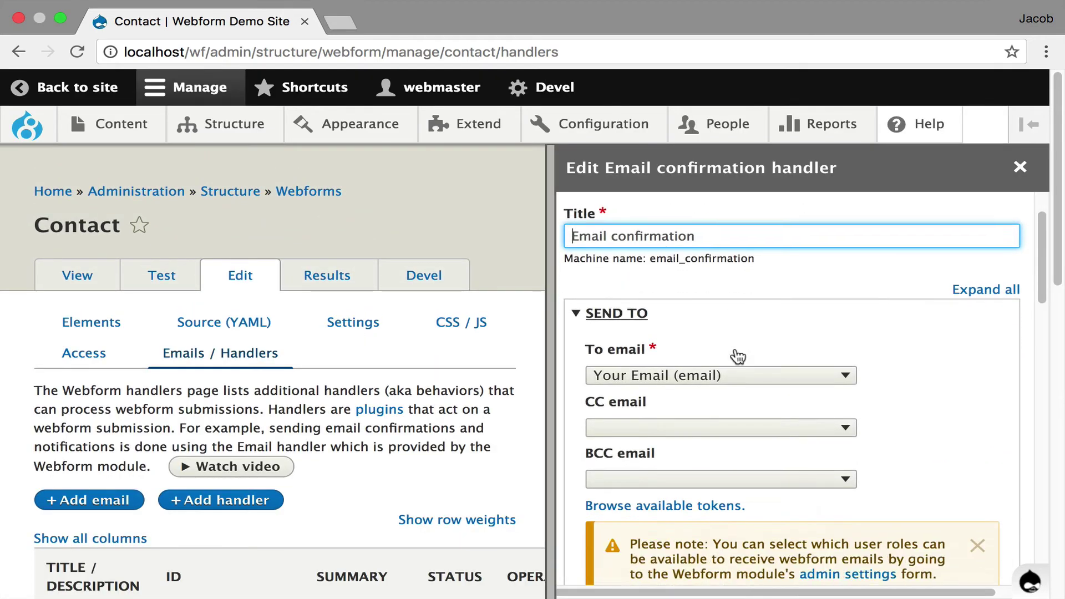
{"action": "scroll", "coordinate": [737, 356], "scroll_direction": "down", "scroll_amount": 2}
{"action": "left_click", "coordinate": [1045, 336]}
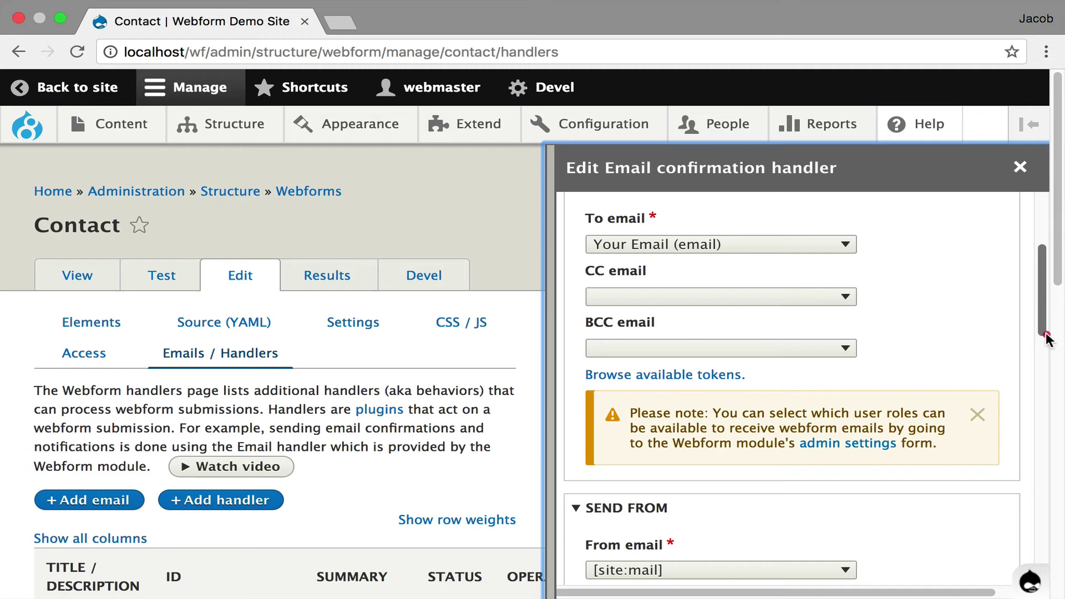
{"action": "left_click_drag", "start_coordinate": [1045, 335], "coordinate": [1041, 576]}
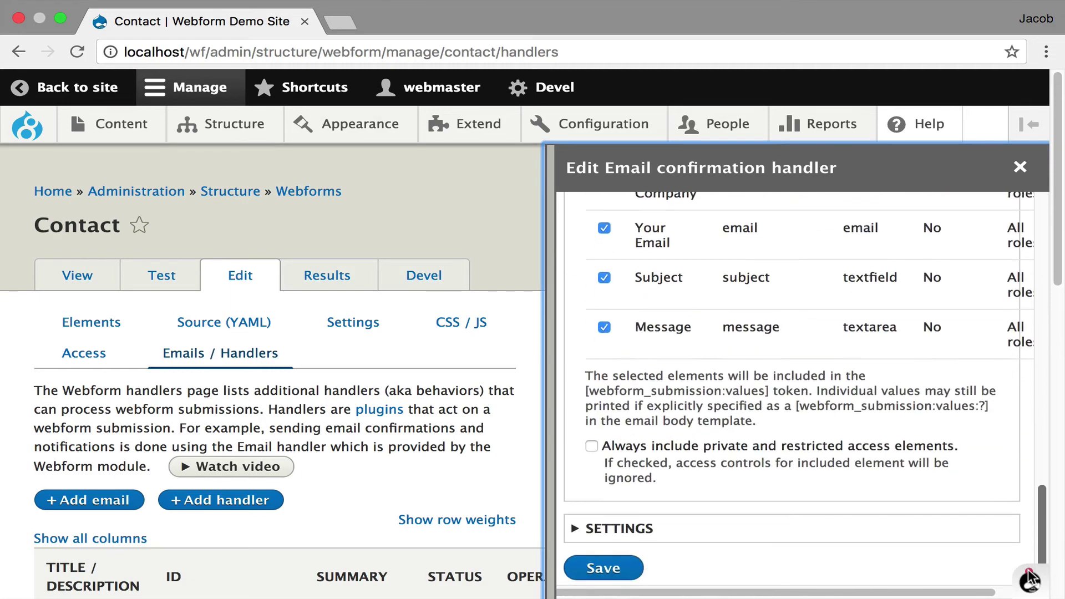
{"action": "left_click", "coordinate": [603, 568]}
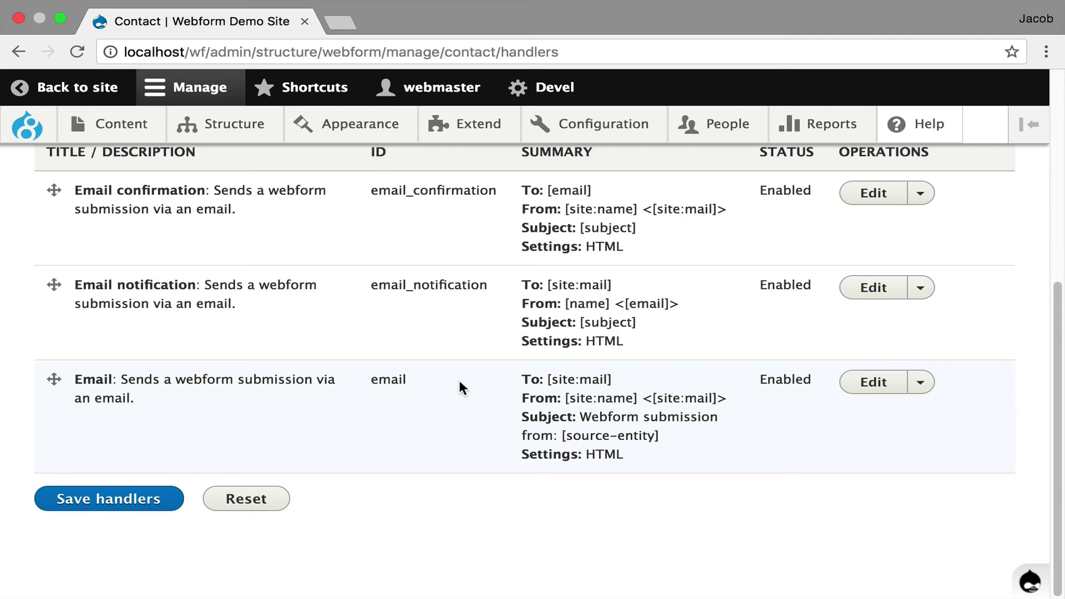
{"action": "scroll", "coordinate": [458, 378], "scroll_direction": "up", "scroll_amount": 6}
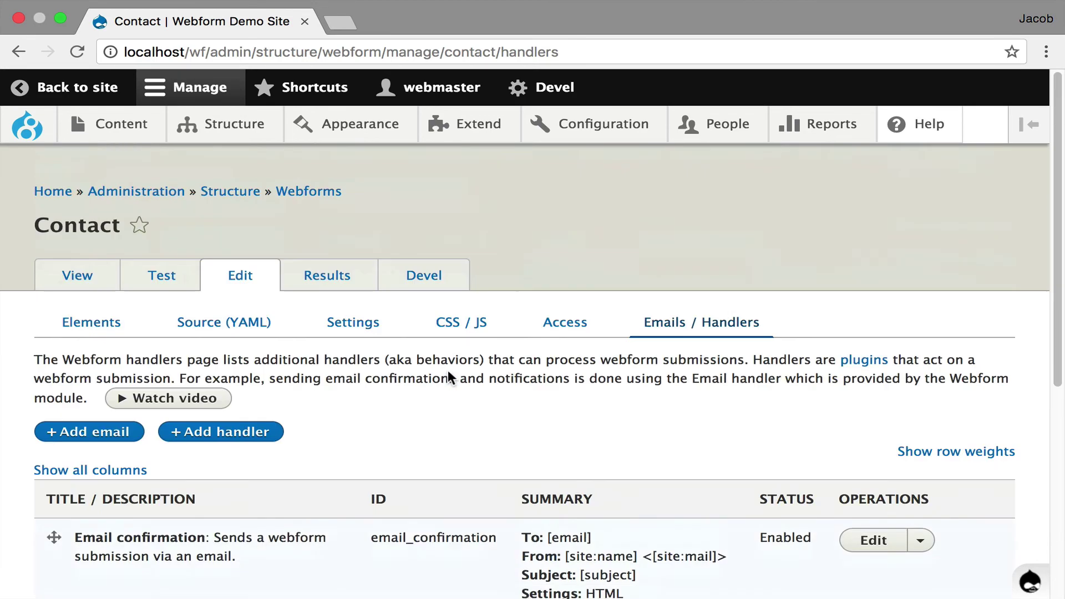
{"action": "left_click", "coordinate": [90, 321]}
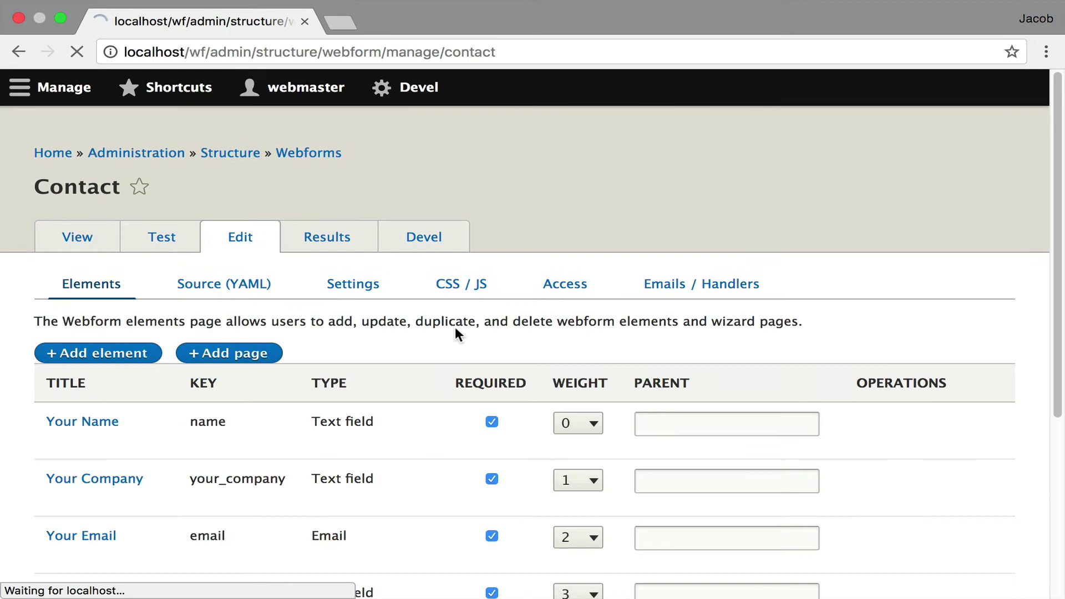
{"action": "scroll", "coordinate": [481, 327], "scroll_direction": "down", "scroll_amount": 2}
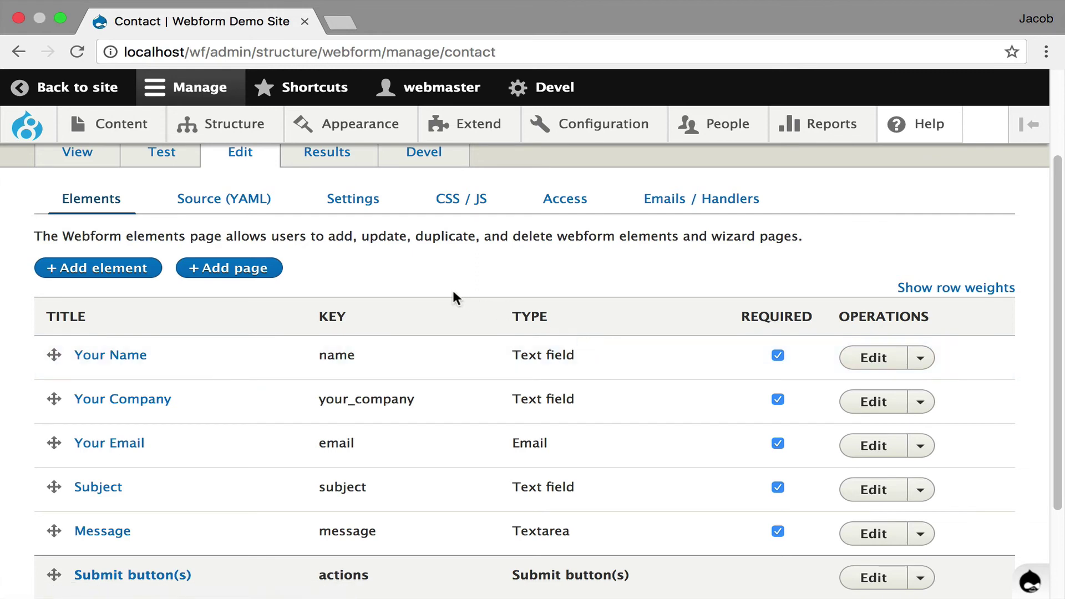
{"action": "scroll", "coordinate": [451, 292], "scroll_direction": "up", "scroll_amount": 2}
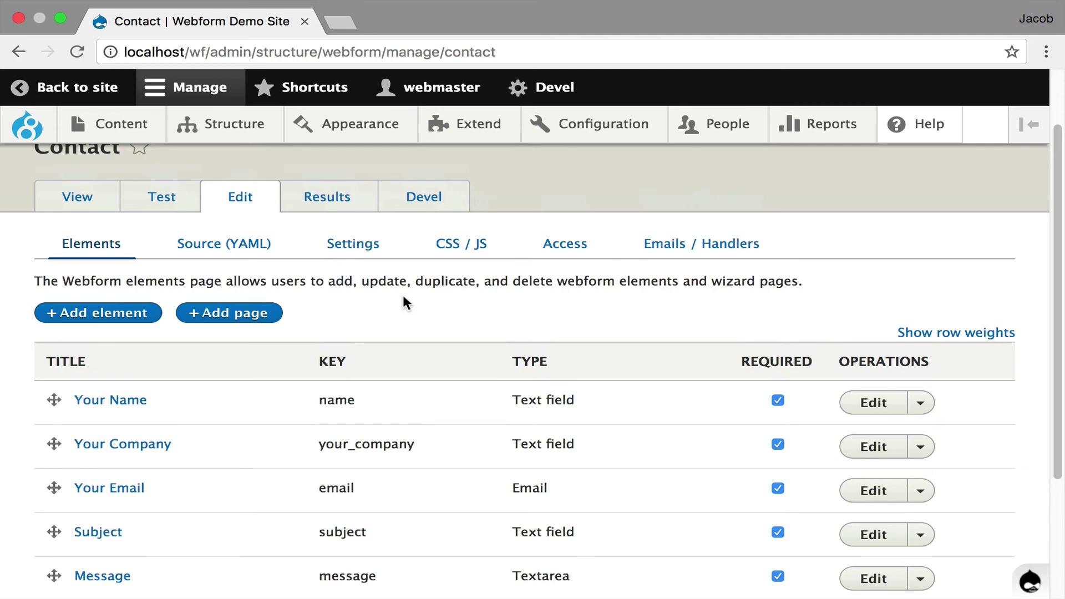
Return to the Google Slides presentation and advance to slide 8, 'Fluid User Experience'.
{"action": "key", "text": "super+Tab"}
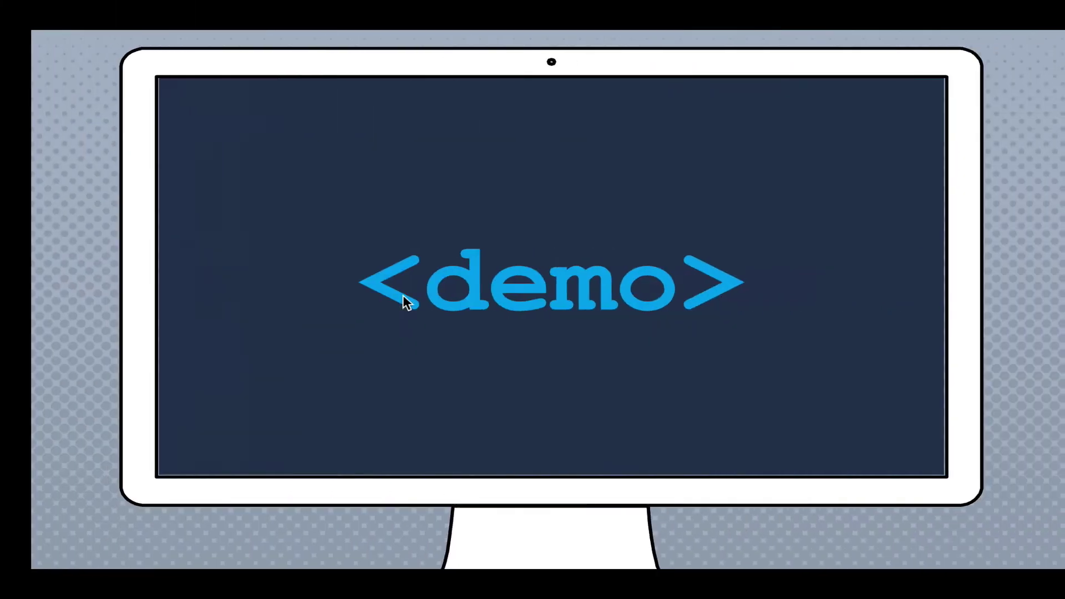
{"action": "key", "text": "Right"}
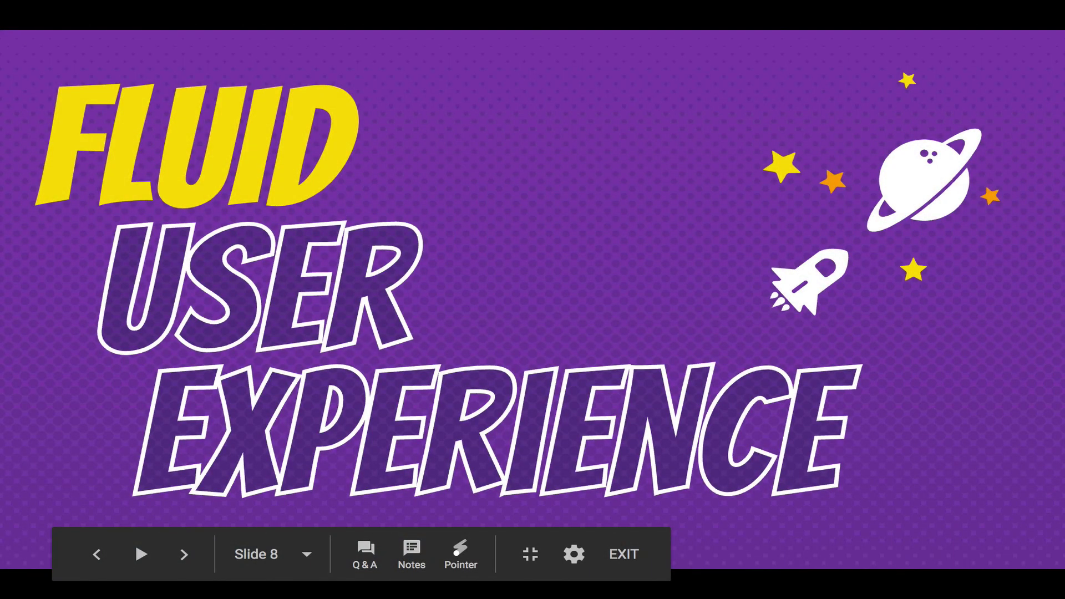